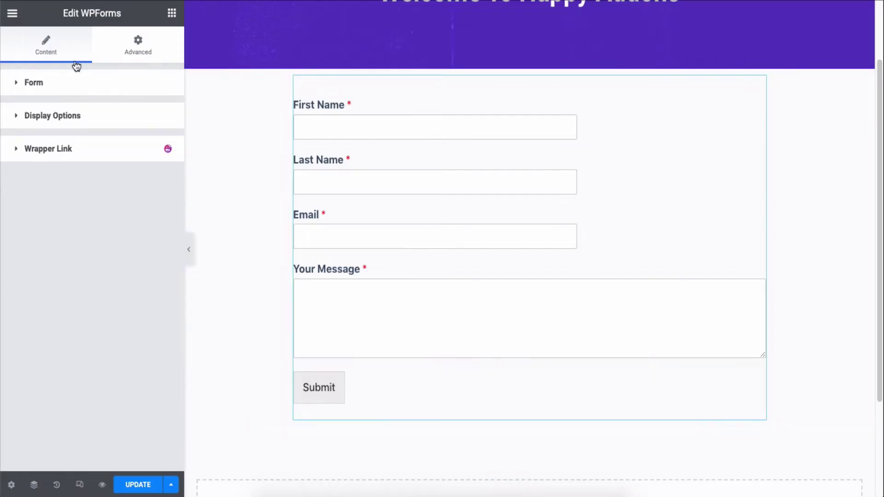
Step: Look over the WPForms widget's Advanced and Content settings, leaving the Form section showing Test Form expanded
left_click(143, 54)
left_click(54, 55)
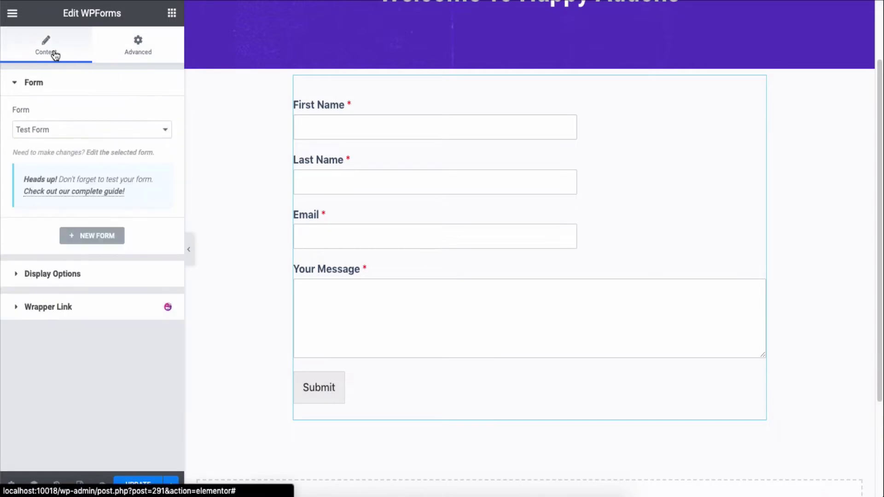
left_click(53, 83)
left_click(52, 118)
left_click(52, 117)
left_click(55, 85)
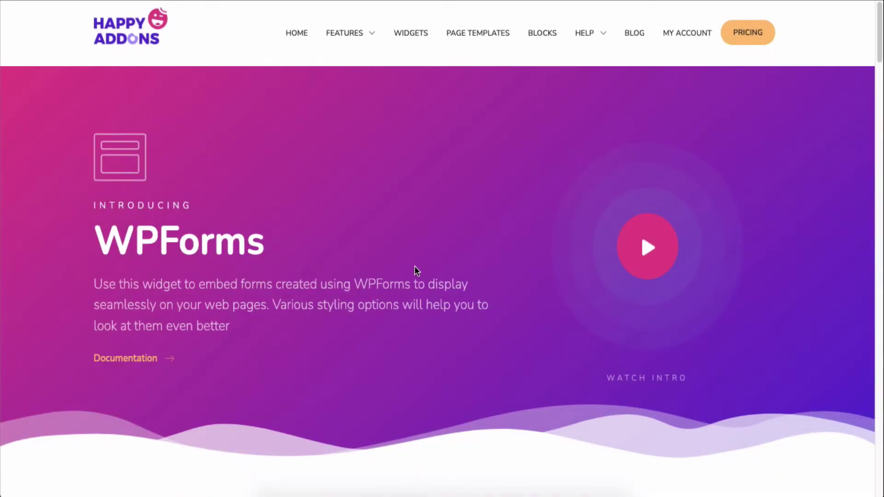
Step: Scroll the Happy Addons WPForms demo past Designs 1, 2 and 3 down to Design 4
scroll(816, 265, "down", 10)
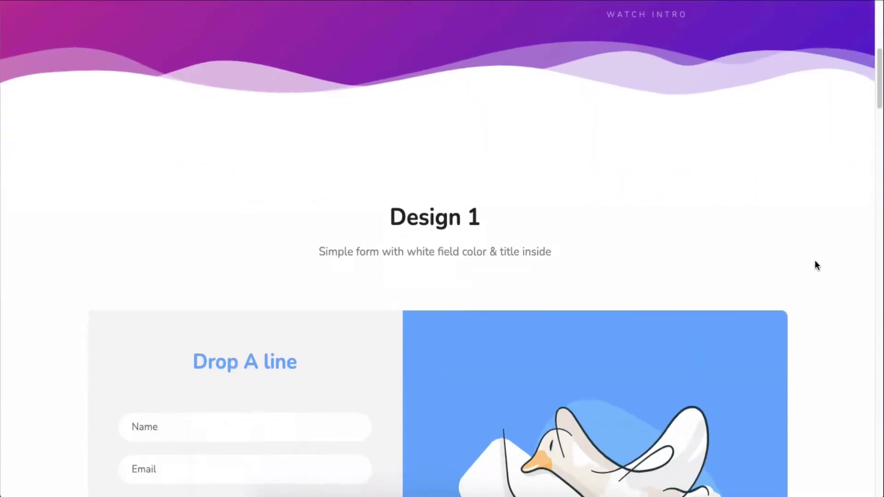
scroll(816, 266, "down", 14)
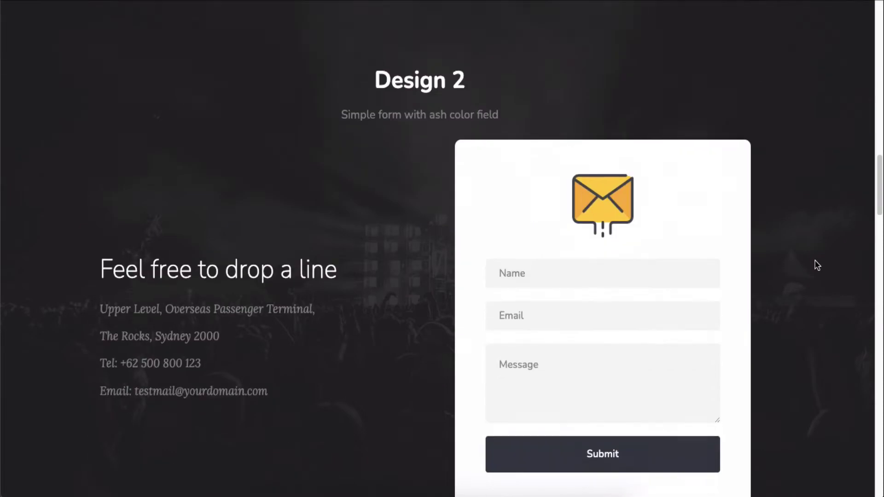
scroll(816, 266, "down", 10)
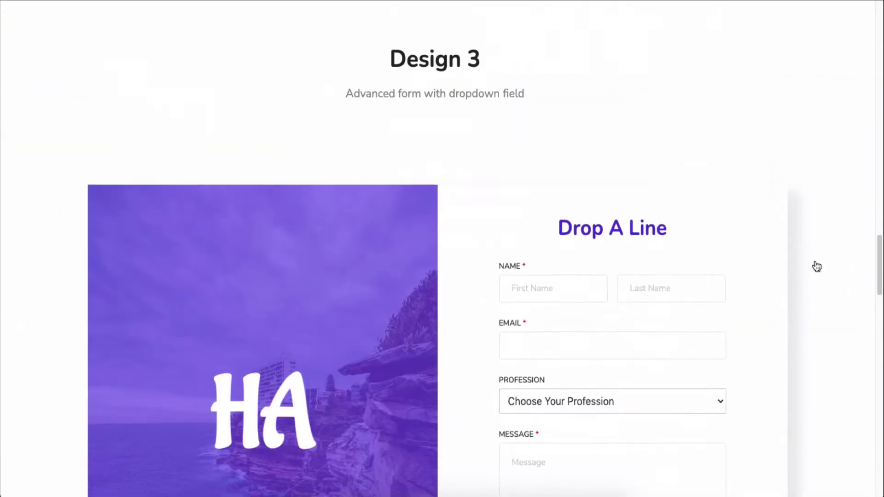
scroll(816, 266, "down", 14)
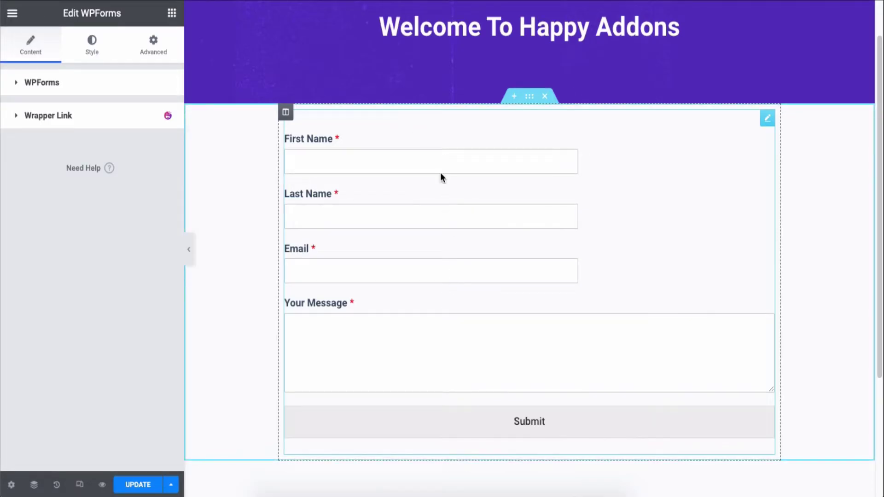
Step: Inspect the WPForms Style sections (Form Fields, Form Fields Label, Submit Button) and Advanced tab, ending on Content
left_click(91, 54)
left_click(91, 83)
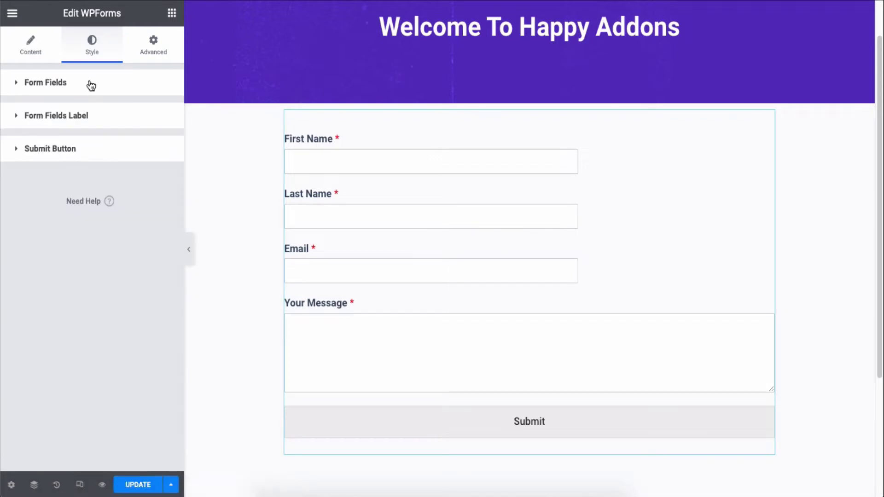
left_click(86, 115)
left_click(85, 383)
left_click(84, 149)
left_click(153, 46)
left_click(66, 81)
left_click(28, 50)
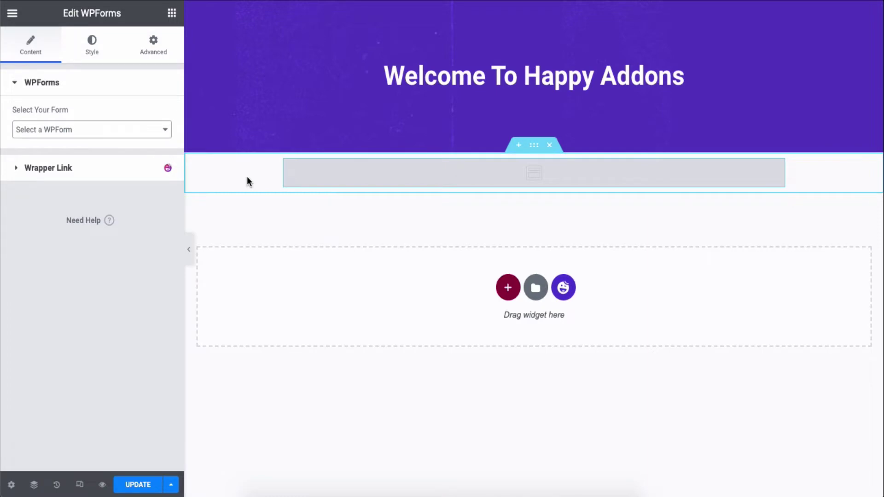
Step: Check the Select Your Form dropdown and close it without choosing a form
left_click(129, 135)
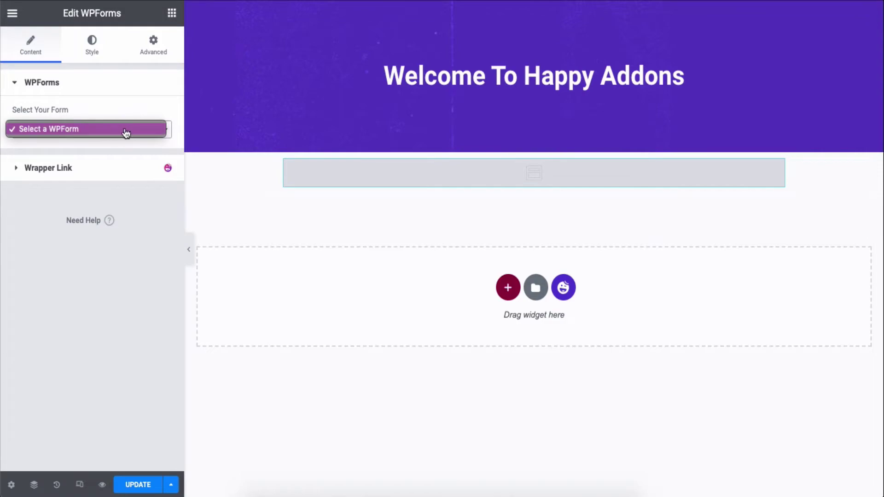
left_click(115, 133)
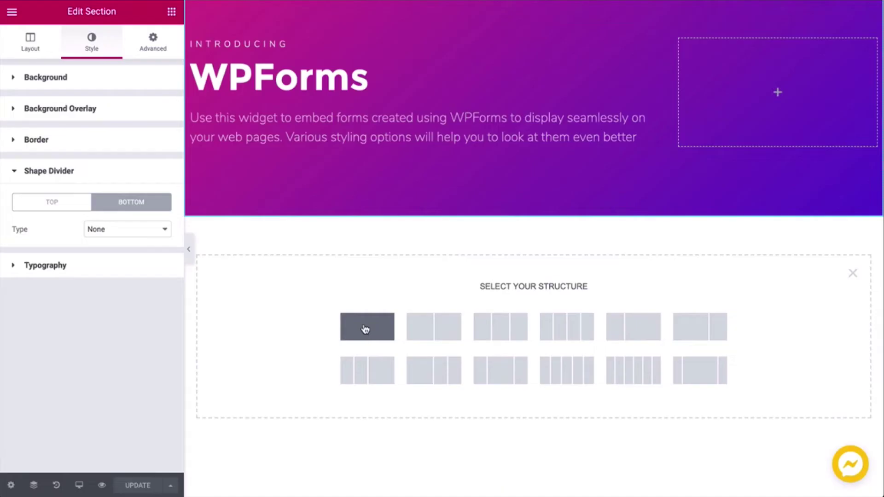
Step: Add a single-column section below the banner holding a two-column Inner Section, undoing an accidental column delete
left_click(364, 323)
left_click(153, 42)
left_click(172, 12)
left_click_drag(48, 128, 488, 236)
mouse_move(245, 245)
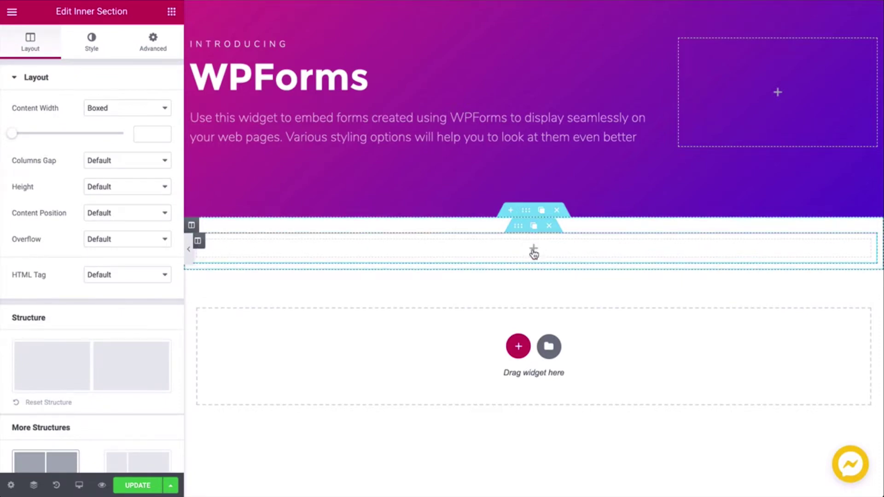
key("ctrl+z")
Step: Place a WPForms widget in the right column and set it to WPForm Test
left_click(172, 11)
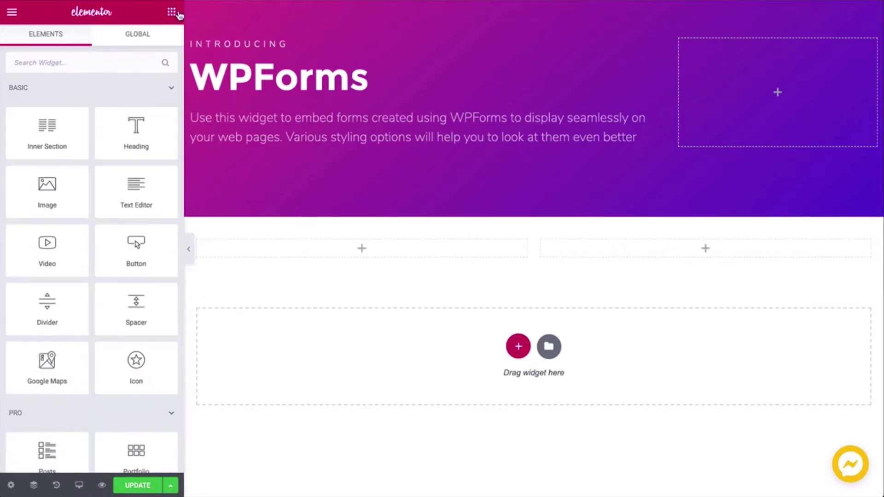
scroll(105, 208, "down", 10)
scroll(105, 208, "down", 5)
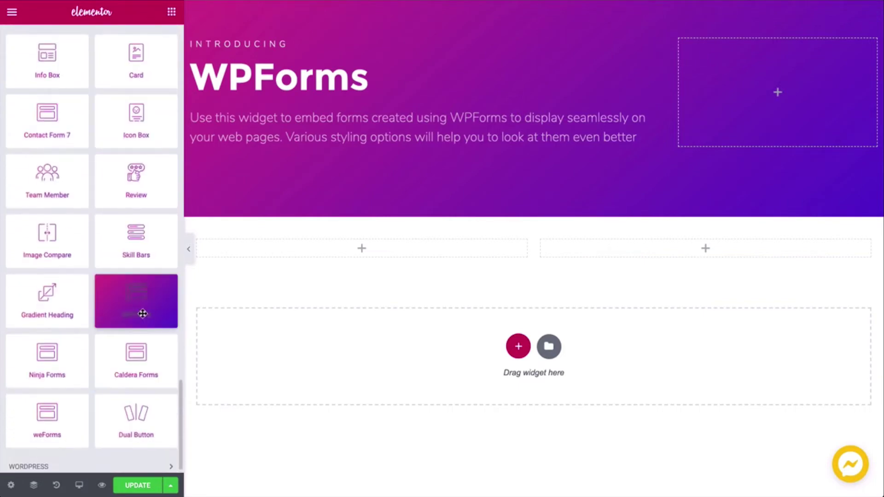
left_click_drag(173, 296, 640, 258)
left_click(87, 122)
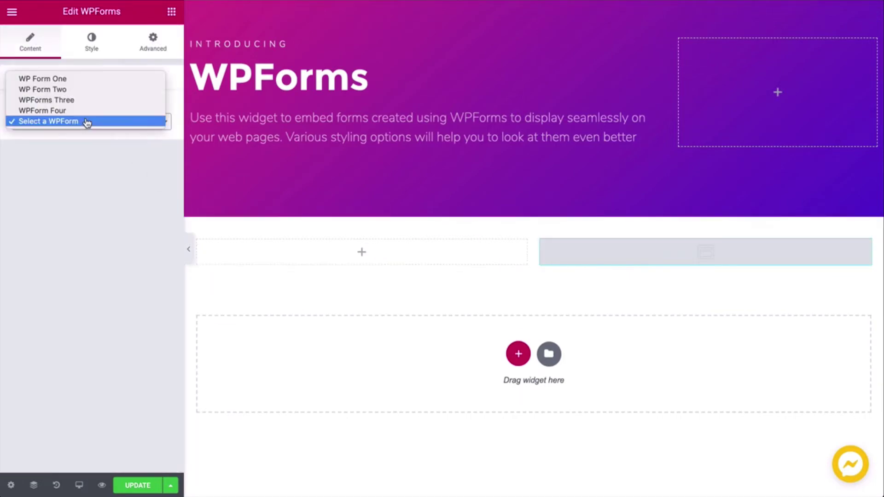
left_click(75, 123)
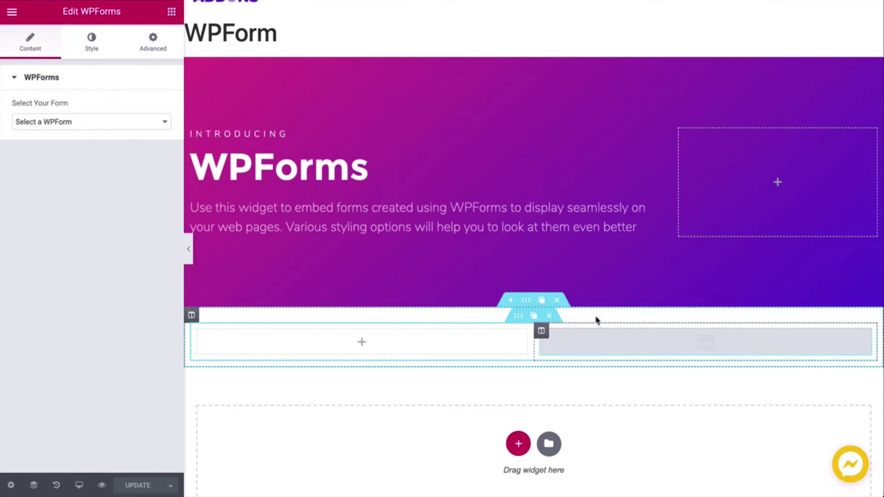
left_click(127, 122)
left_click(41, 110)
Step: Preview the form, fill the Email field and choose Student, then return to editing the form widget
scroll(541, 421, "down", 4)
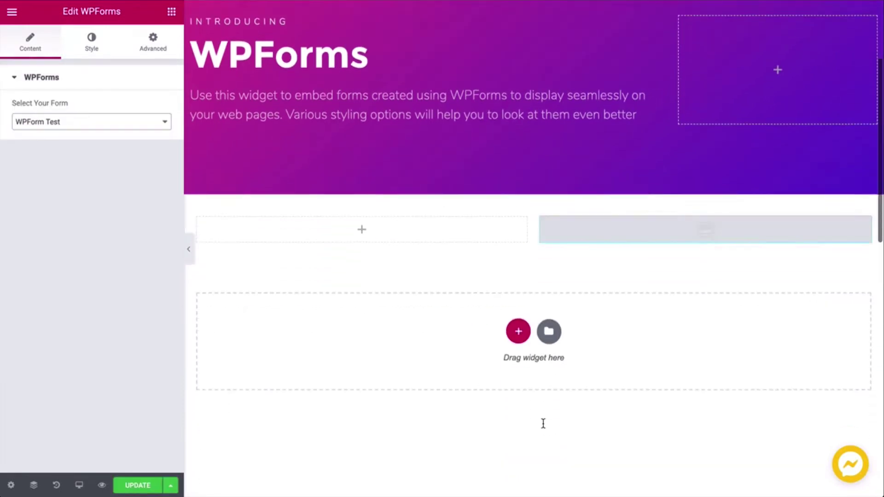
left_click(188, 249)
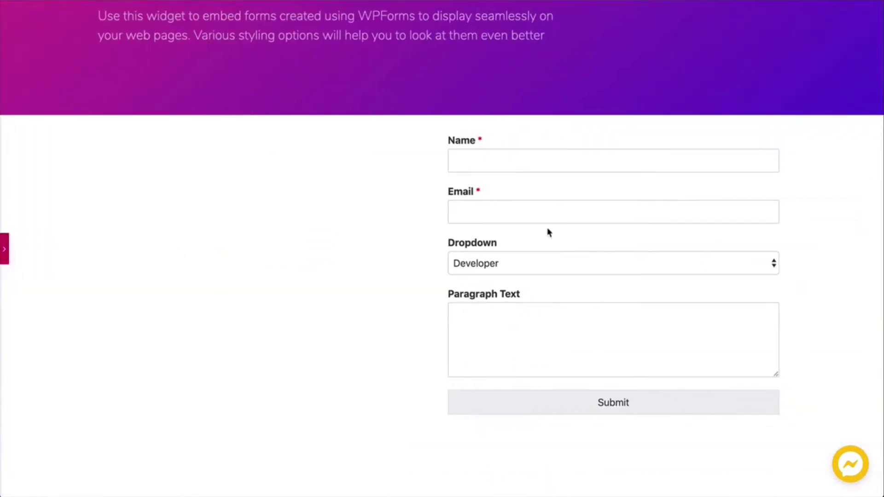
left_click(500, 211)
left_click(507, 263)
left_click(506, 290)
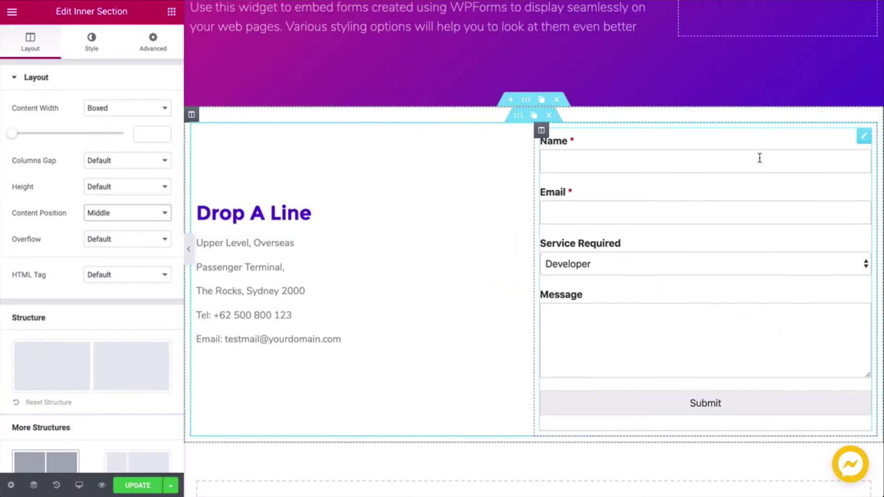
left_click(835, 136)
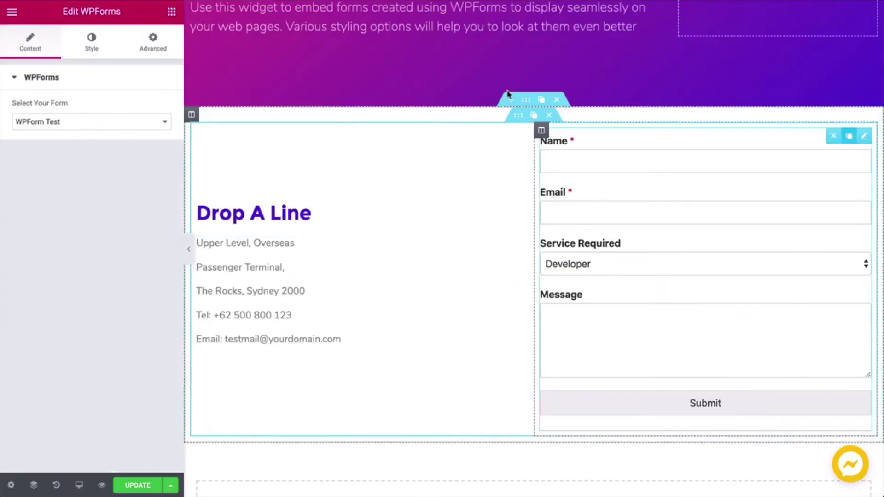
Step: Give the form fields 20 px top spacing and a 4 px border radius
left_click(91, 45)
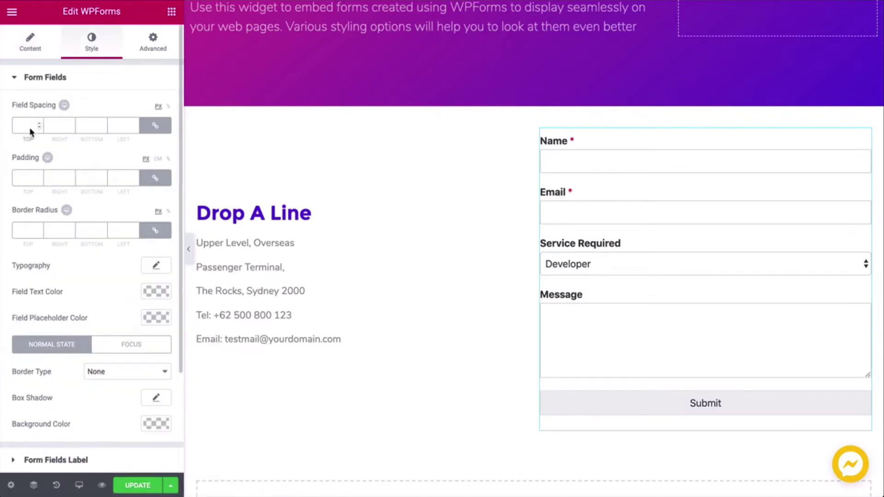
left_click(26, 126)
type("90")
key("BackSpace")
key("BackSpace")
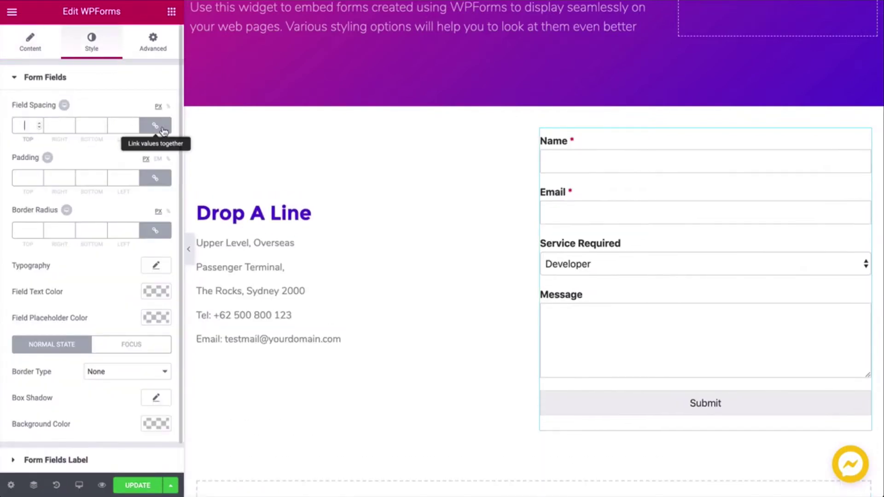
type("0")
left_click(155, 126)
key("BackSpace")
type("20")
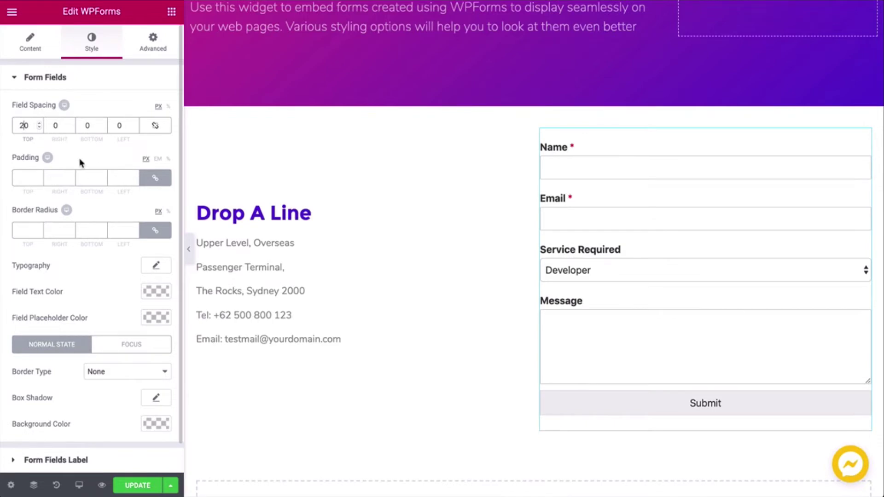
left_click(123, 176)
key("Tab")
key("Tab")
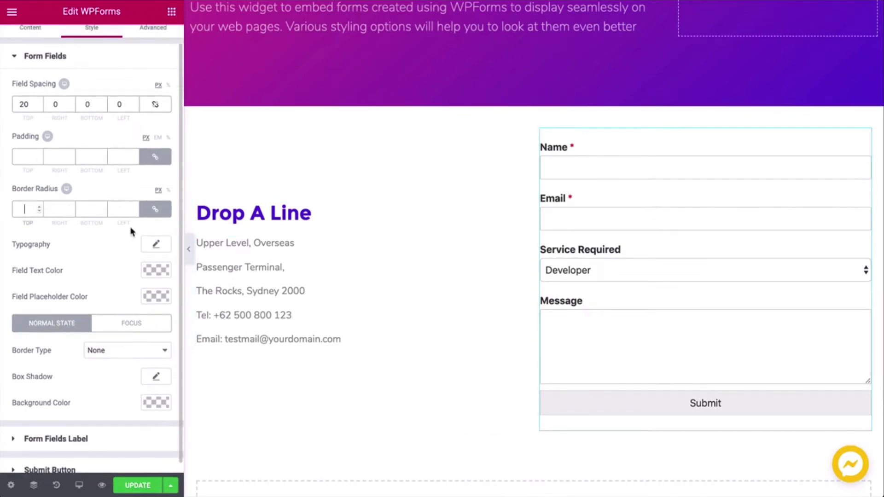
Step: Set the form field typography to size 14 and weight 400
left_click(156, 234)
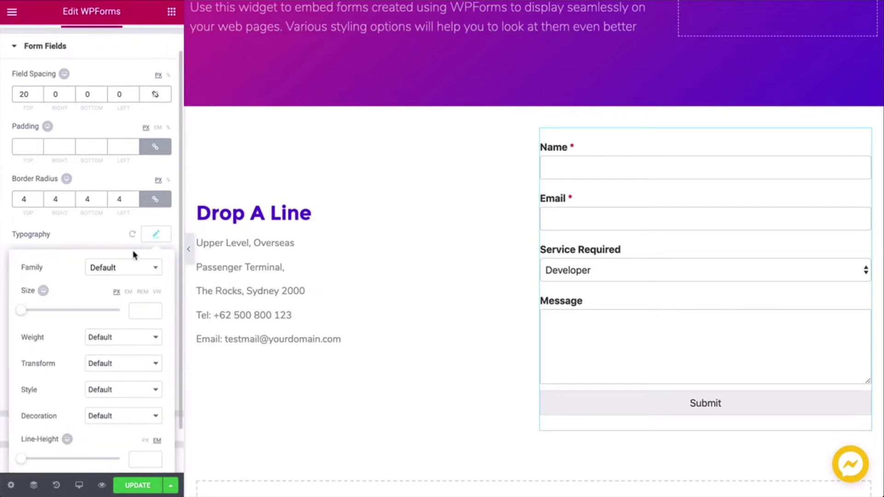
type("184")
key("Tab")
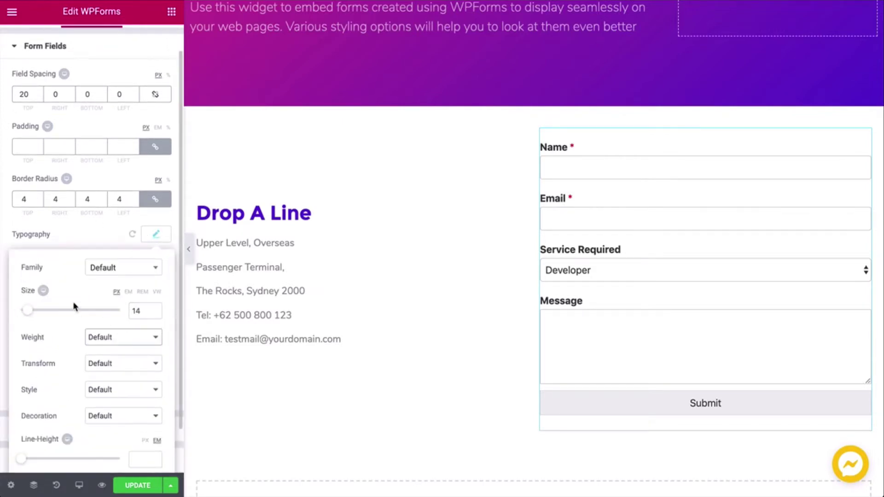
left_click(120, 337)
left_click(108, 272)
left_click(92, 234)
Step: Give the form fields a solid border coloured #e8e8e8
scroll(93, 234, "up", 1)
scroll(92, 234, "down", 1)
left_click(128, 341)
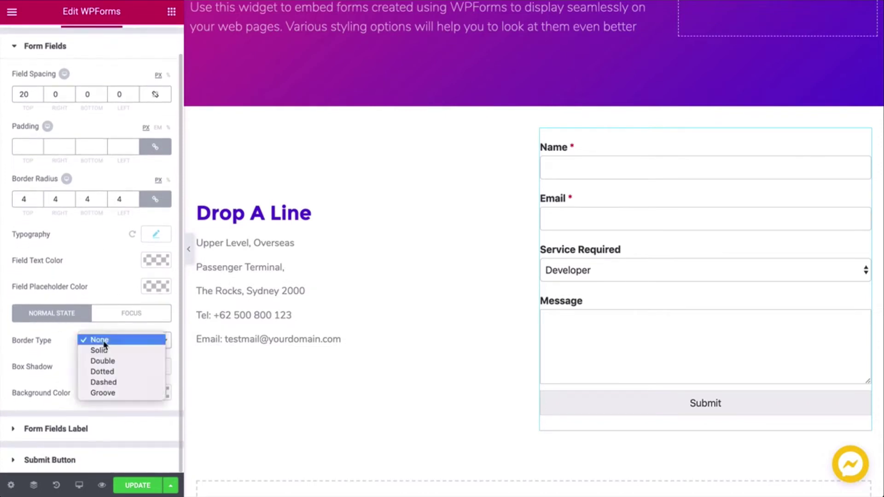
left_click(131, 349)
left_click(156, 418)
left_click(51, 304)
type("#e8e8e8")
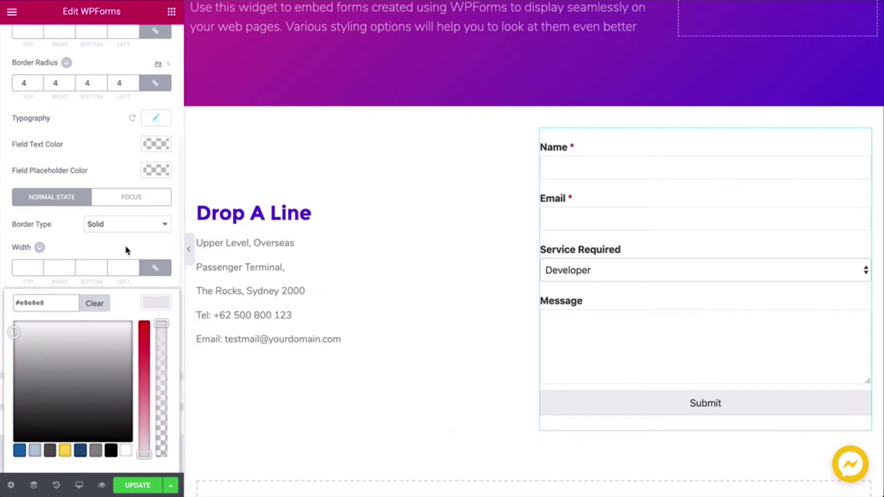
left_click(624, 337)
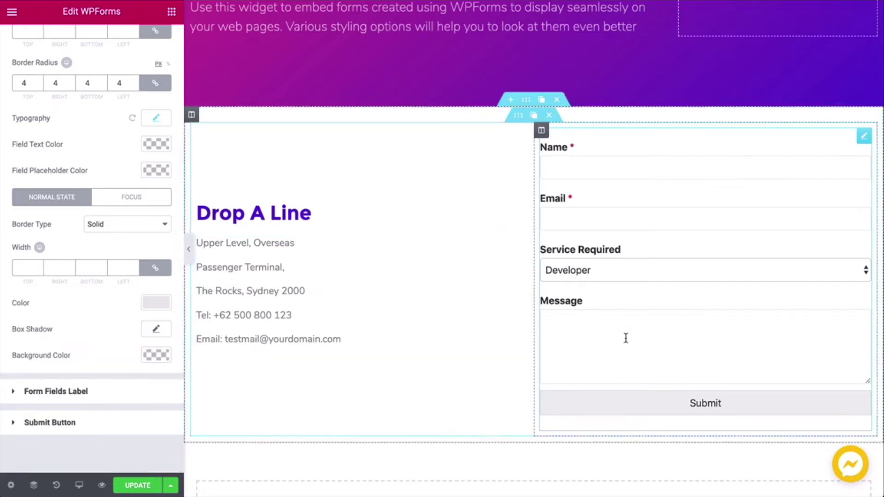
left_click(68, 392)
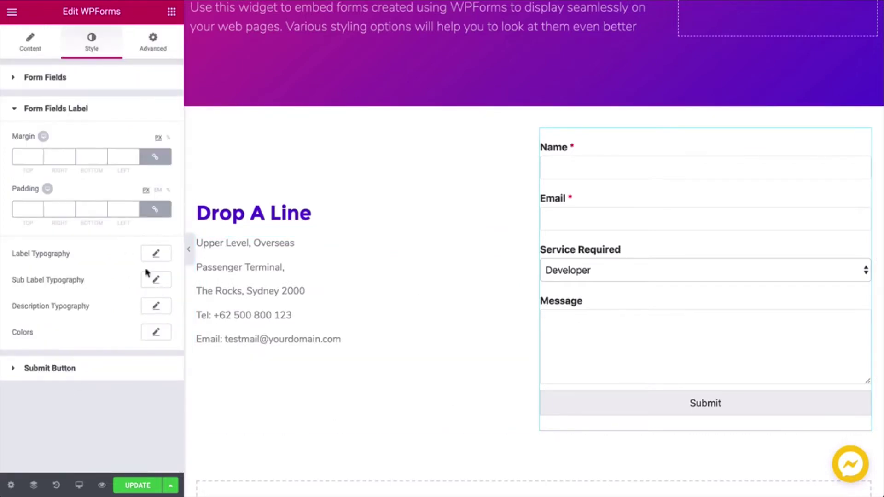
Step: Make the field labels 14 px, weight 400, default style and uppercase
left_click(156, 253)
left_click(138, 330)
type("14")
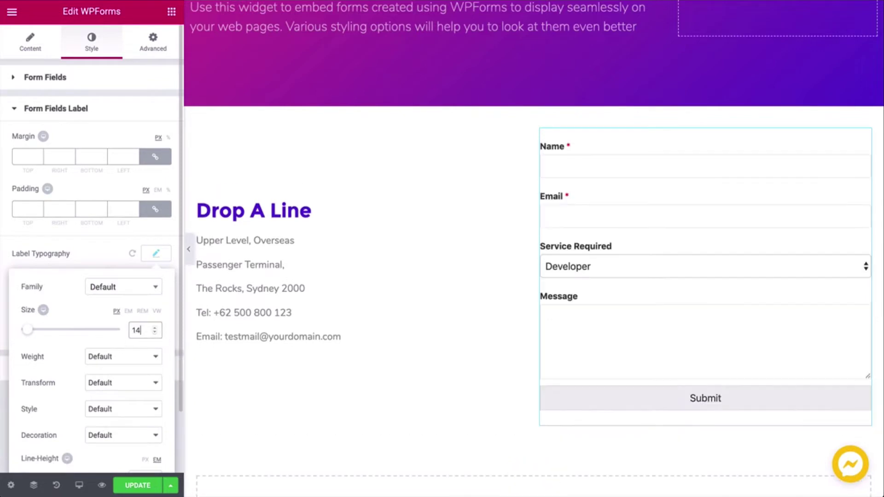
left_click(124, 356)
left_click(109, 293)
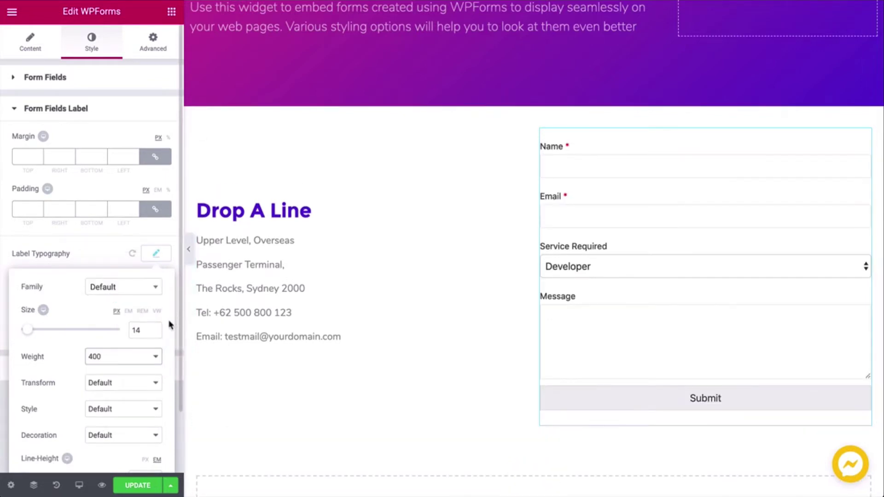
left_click(121, 405)
left_click(99, 401)
left_click(114, 380)
left_click(120, 391)
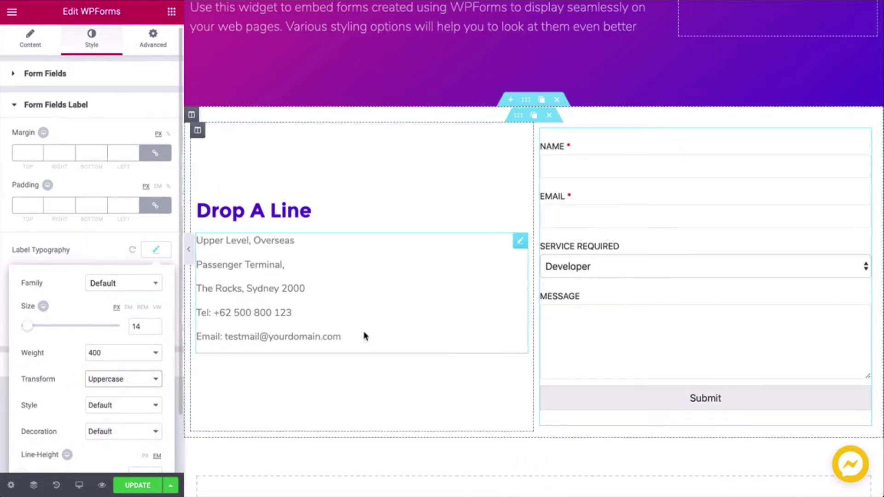
left_click(175, 283)
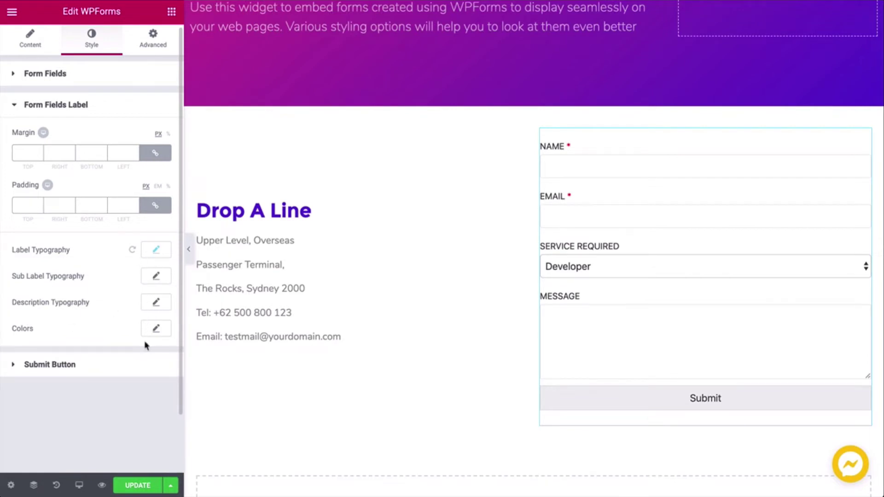
Step: Set the field label text colour to a mid grey
left_click(156, 328)
left_click(150, 363)
left_click(48, 402)
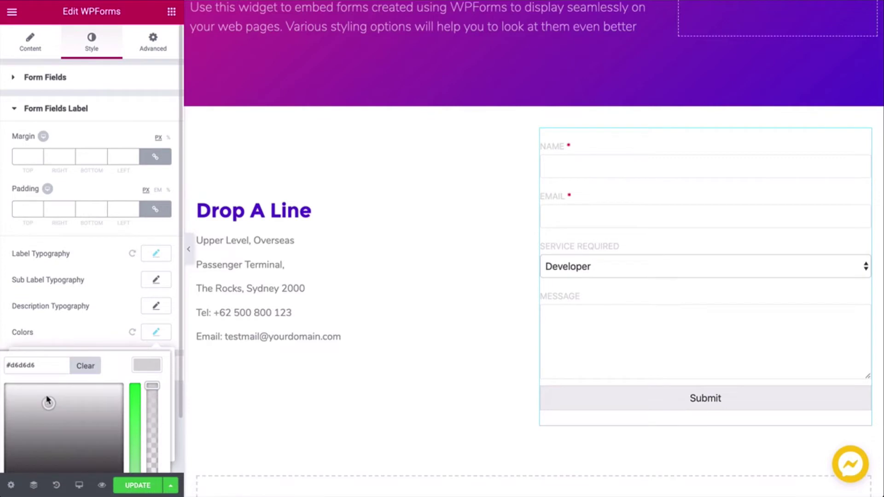
scroll(53, 369, "down", 2)
type("#6d6d6d")
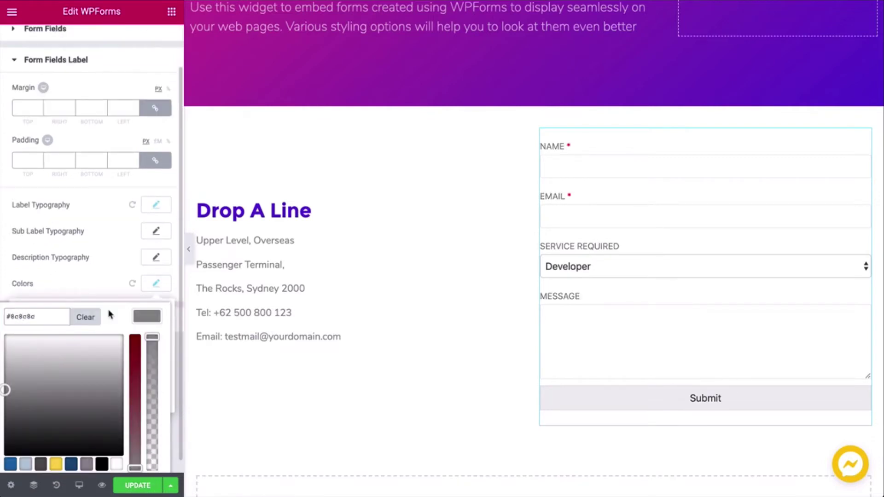
left_click(156, 283)
left_click(156, 283)
left_click(113, 369)
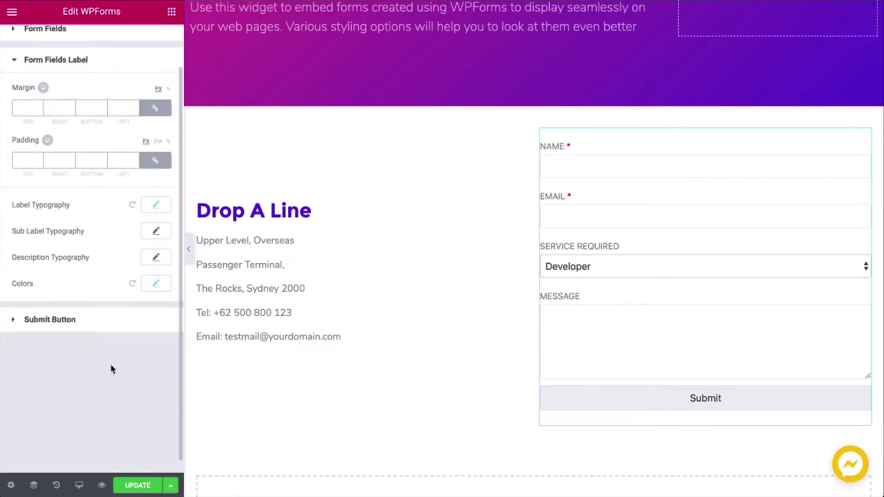
left_click(89, 327)
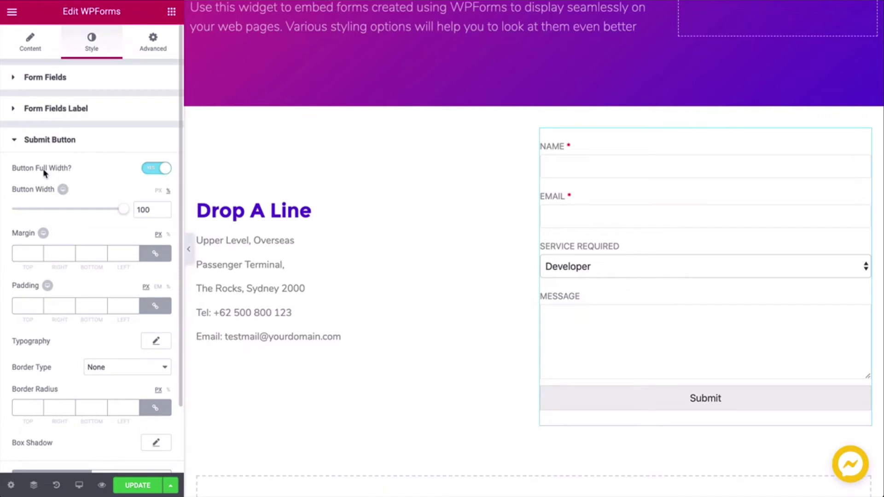
Step: Turn off the Submit button's full width and set its margin to 0
scroll(99, 190, "down", 1)
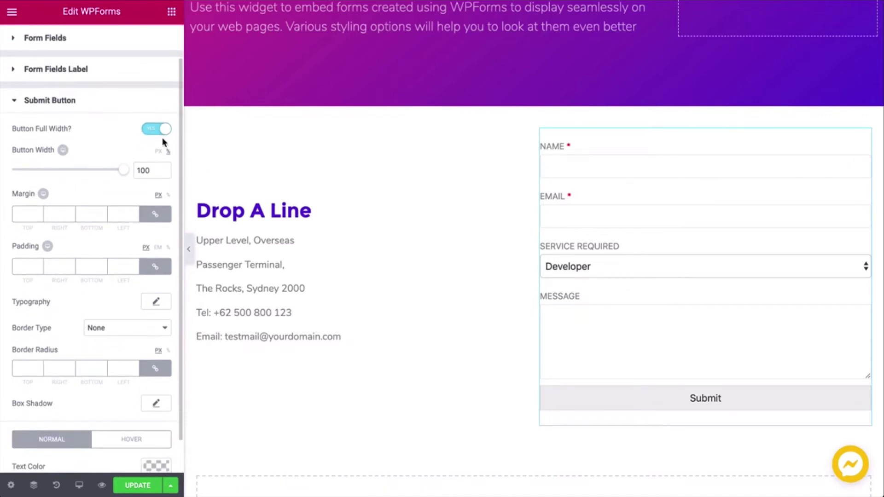
left_click(156, 130)
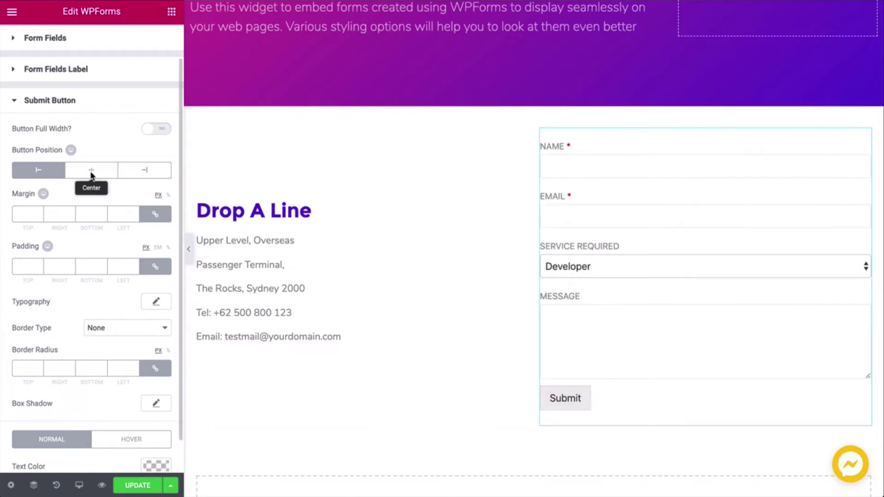
type("0")
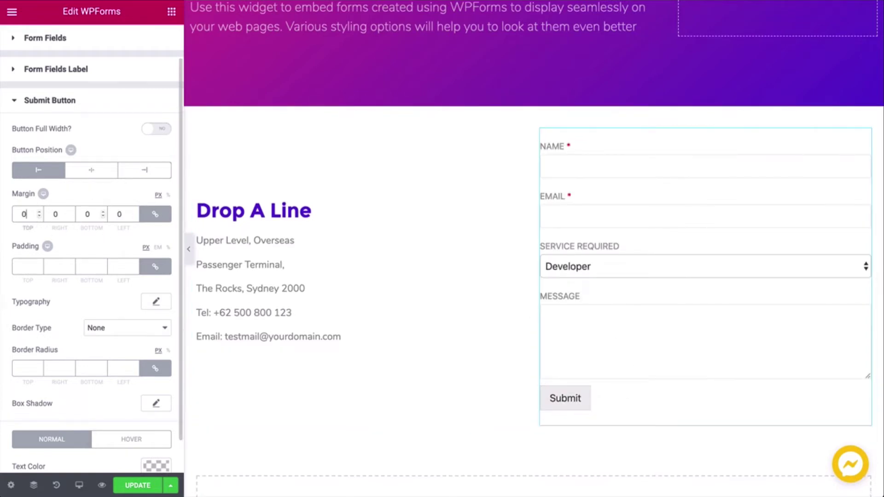
Step: Set the Submit button padding to 15/35/15/35 with unlinked sides
left_click(33, 268)
type("13")
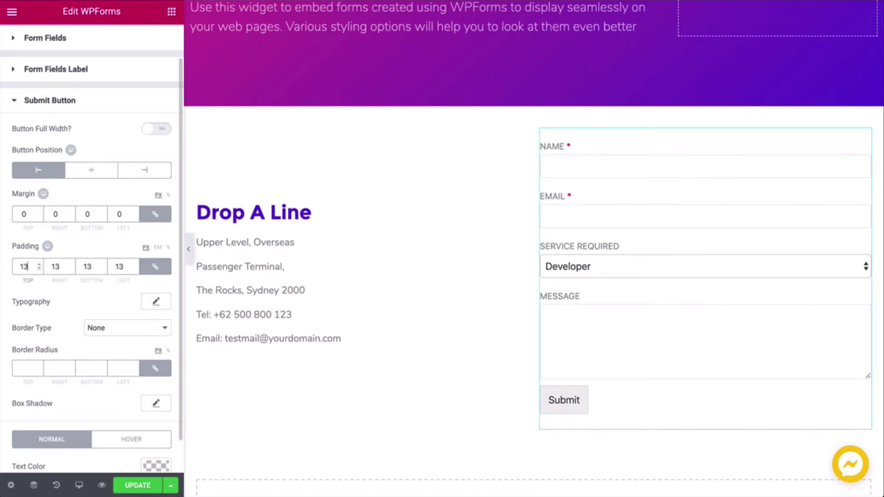
key("Down")
key("Down")
left_click(155, 267)
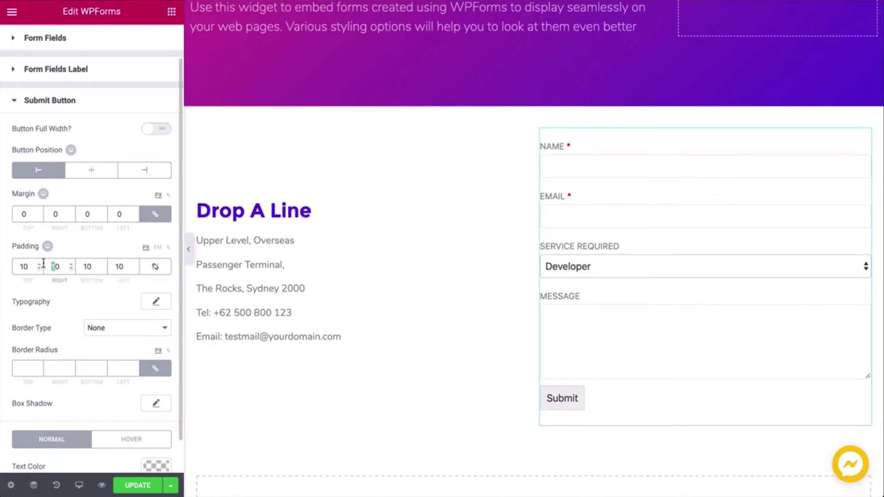
type("2")
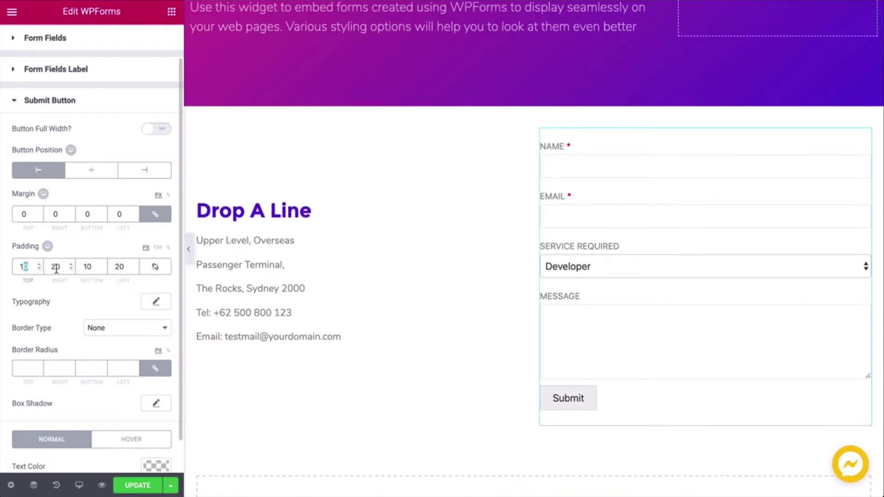
type("5")
double_click(57, 267)
type("25")
double_click(87, 266)
type("15")
double_click(118, 267)
type("25")
double_click(118, 267)
type("35")
double_click(56, 266)
type("35")
Step: Give the Submit button a Solid border with width 0
left_click(113, 328)
left_click(113, 328)
left_click(26, 368)
type("0")
left_click(113, 328)
left_click(95, 340)
left_click(39, 366)
left_click(39, 372)
Step: Colour the button text #fff with a pink background and a purple hover background
scroll(74, 378, "down", 3)
left_click(157, 429)
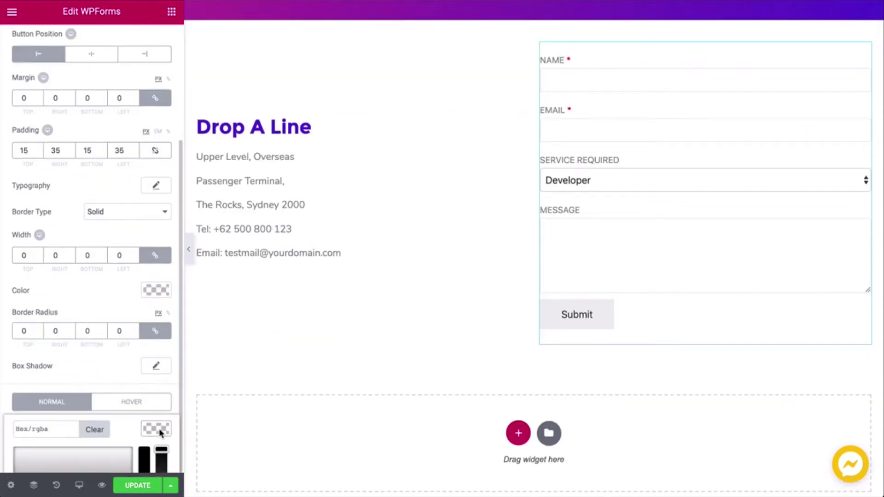
type("#fff")
left_click(53, 401)
left_click(156, 455)
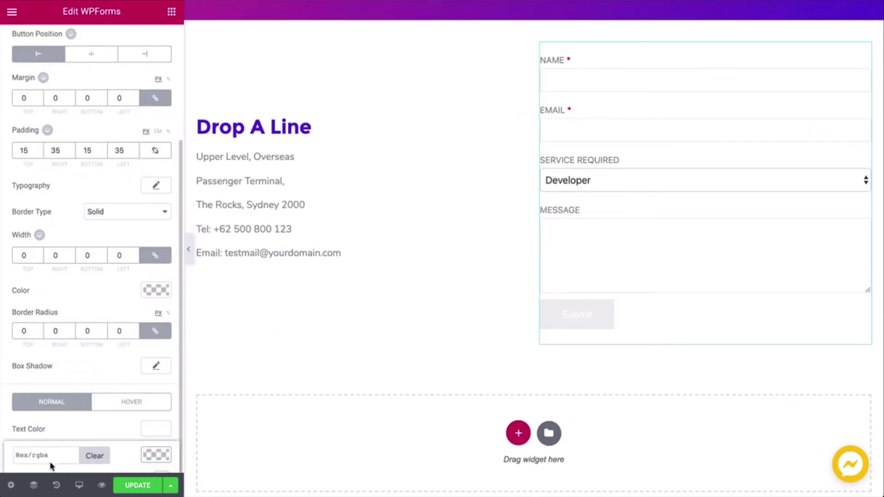
type("#e8629a")
left_click(138, 402)
left_click(155, 428)
left_click(154, 455)
type("#6b4ae9")
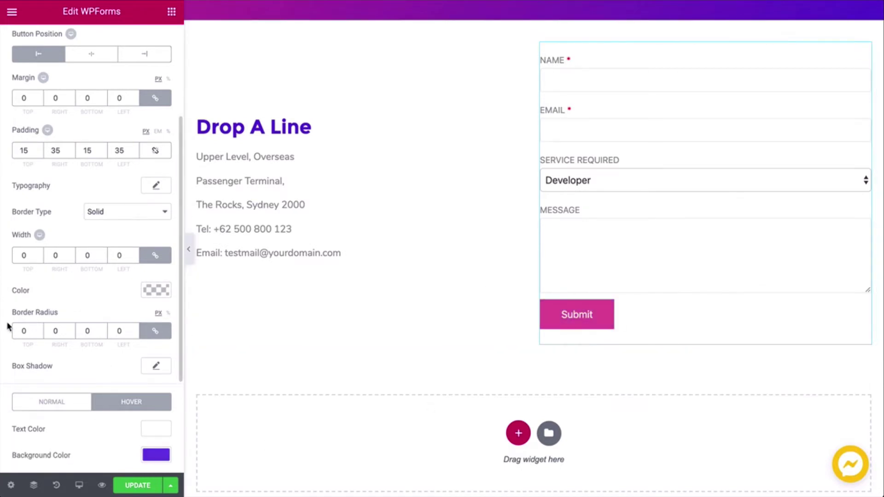
Step: Set the button corner radius to 4 px and test the Service Required dropdown in preview
double_click(19, 331)
type("1")
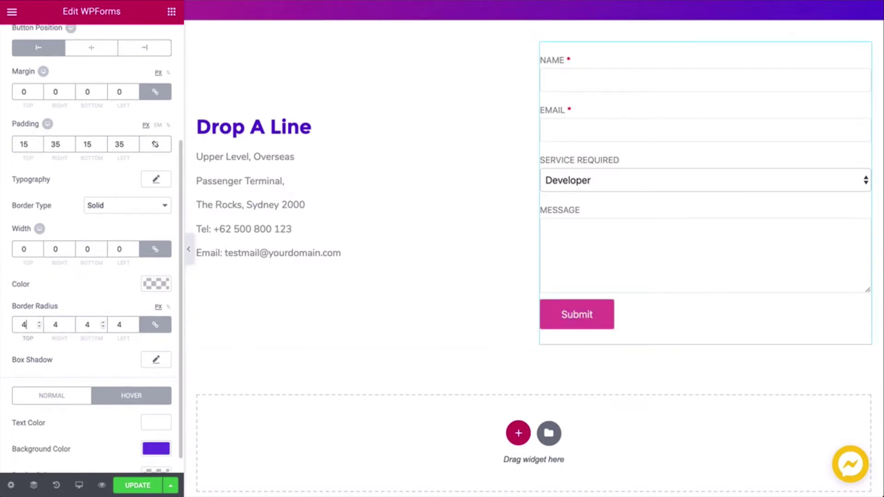
key("ctrl+p")
scroll(545, 336, "up", 5)
scroll(545, 336, "down", 4)
left_click(524, 251)
left_click(405, 226)
key("ctrl+p")
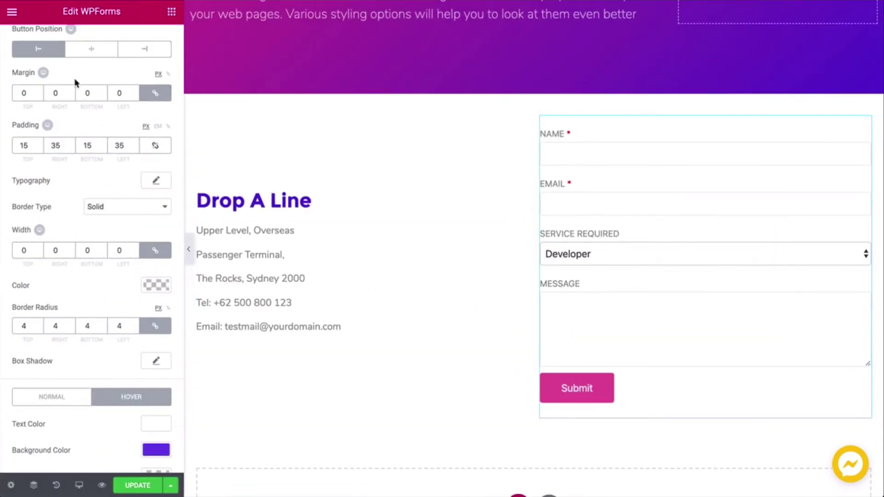
Step: Add a Google Maps widget under the contact text with a height of 300
left_click(171, 12)
left_click(72, 60)
type("map")
left_click_drag(45, 103, 398, 356)
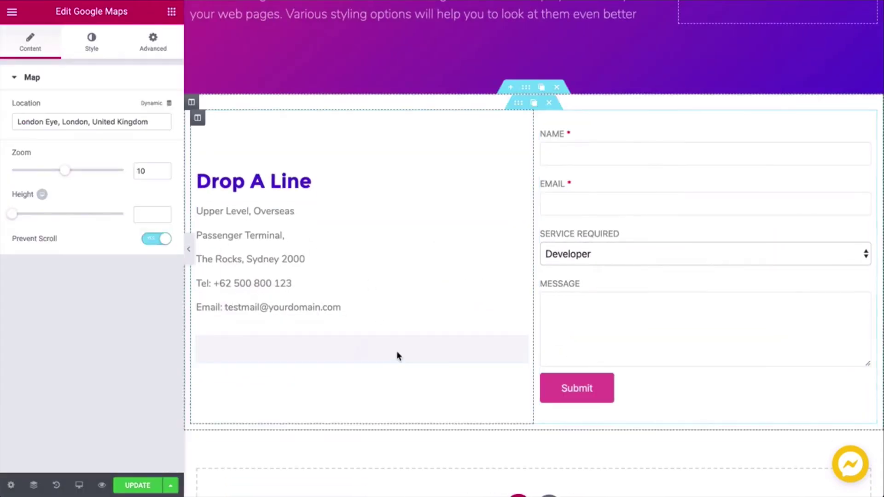
left_click(148, 214)
type("300")
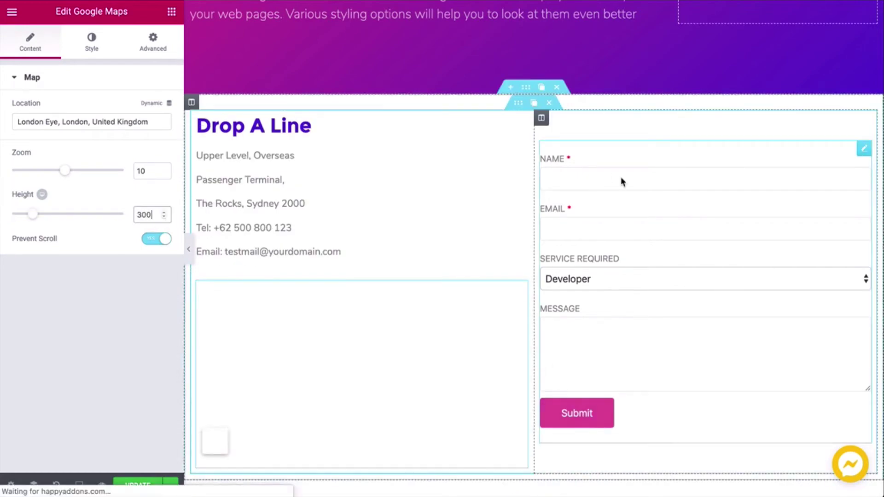
Step: Pad the contact section 100 px top and bottom (100/0/100/0)
left_click(521, 90)
left_click(157, 45)
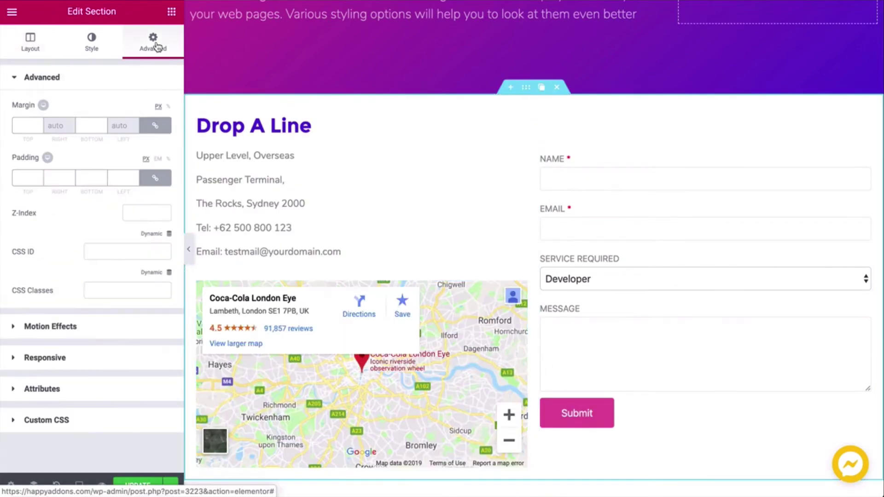
left_click(36, 181)
type("0")
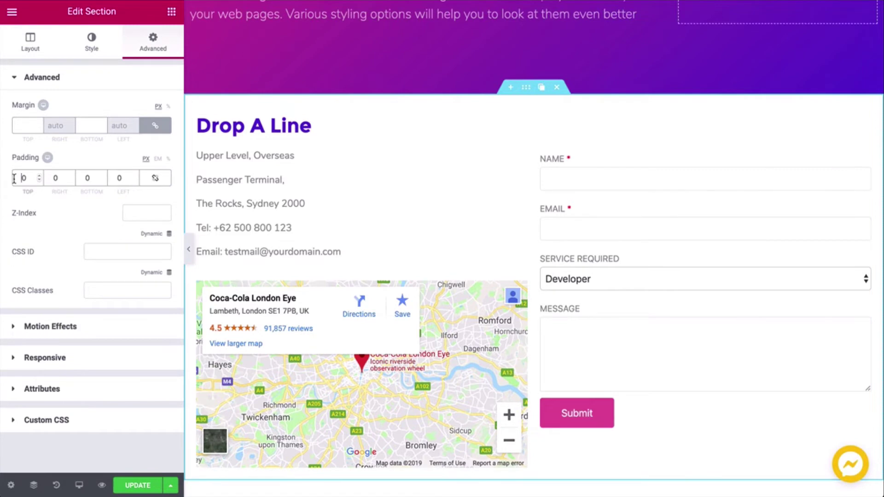
type("10")
scroll(513, 146, "down", 3)
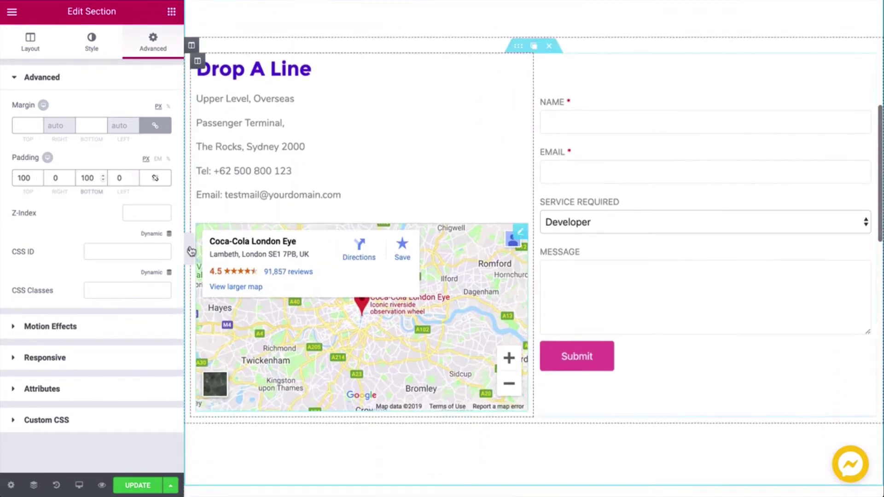
left_click(101, 486)
Step: Widen the gap between the inner section's two columns and check it in the live preview
left_click(4, 251)
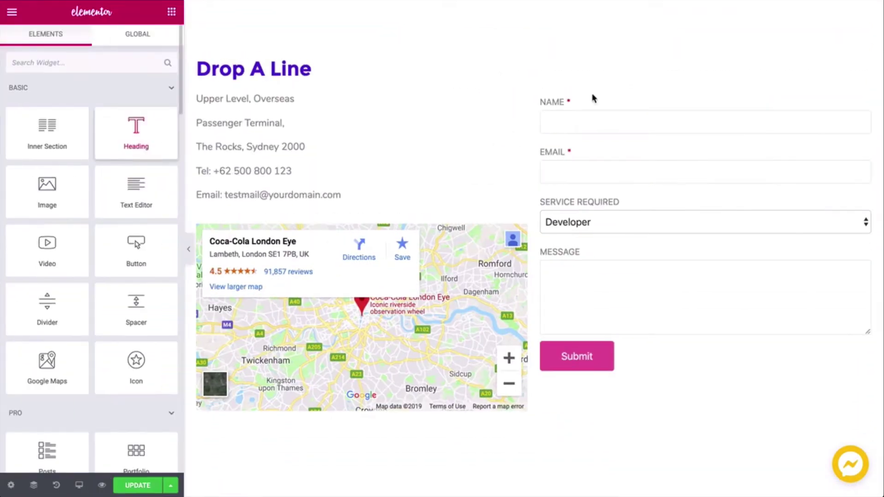
left_click(592, 97)
left_click(127, 160)
left_click(127, 158)
left_click(113, 213)
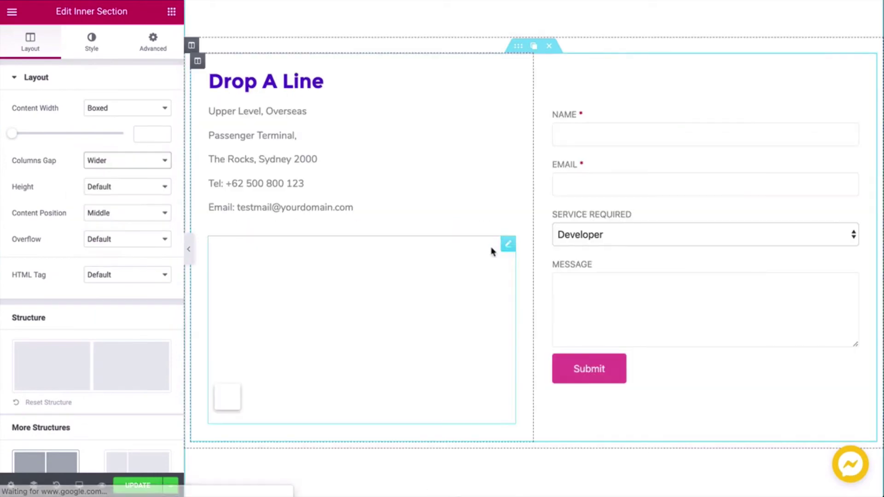
left_click(102, 485)
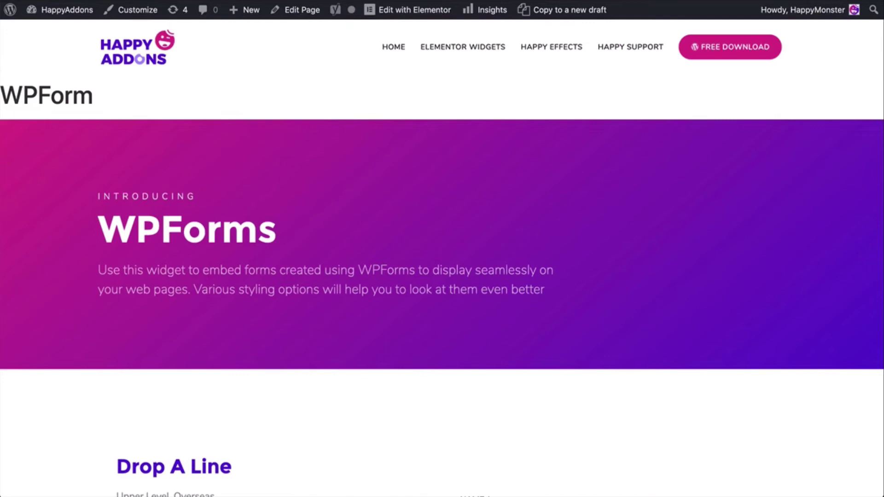
scroll(532, 244, "down", 5)
scroll(532, 244, "down", 3)
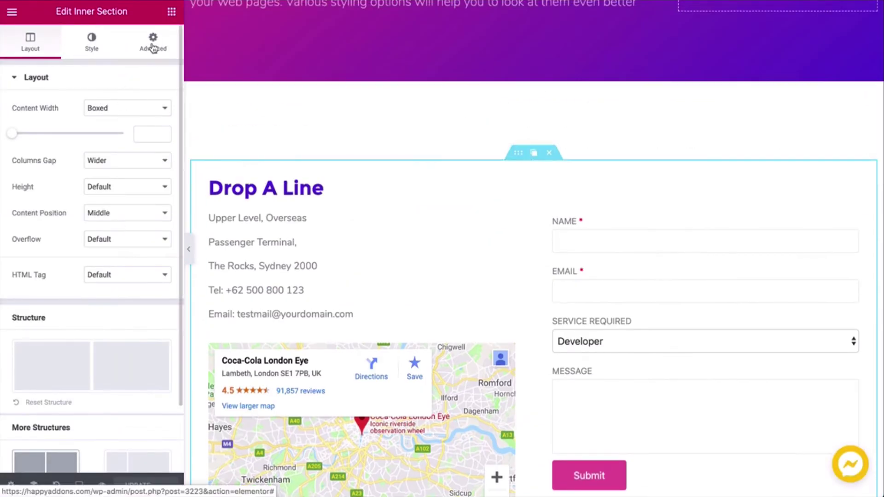
Step: Inspect the inner section's Border and Box Shadow settings, including the shadow colour picker
left_click(153, 41)
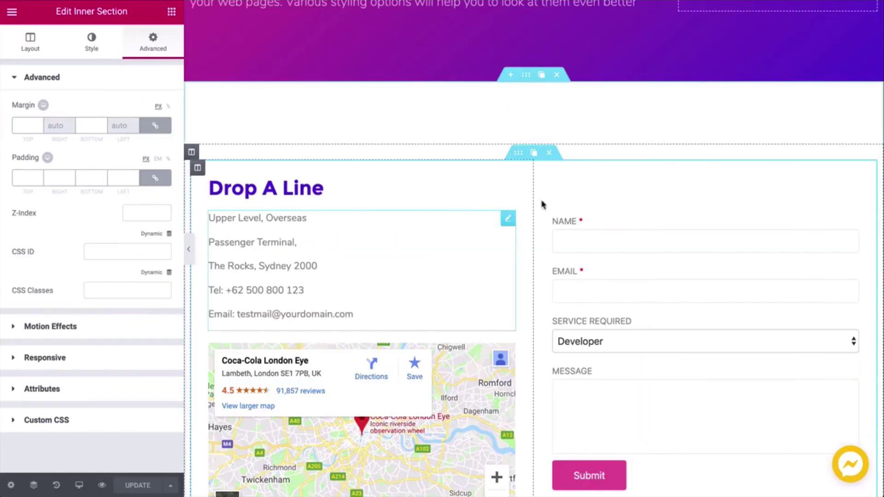
left_click(92, 46)
left_click(74, 175)
left_click(156, 246)
scroll(474, 256, "down", 6)
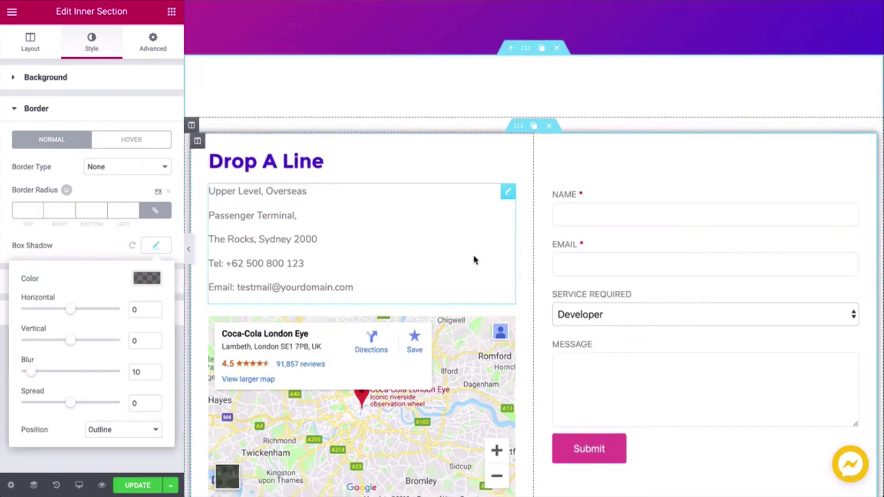
left_click(145, 279)
left_click(154, 253)
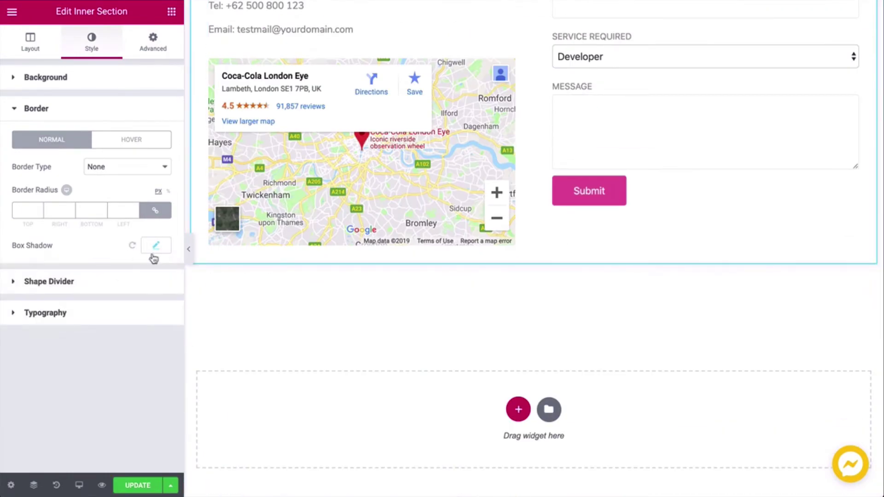
left_click(189, 249)
scroll(481, 383, "up", 2)
key("ctrl+p")
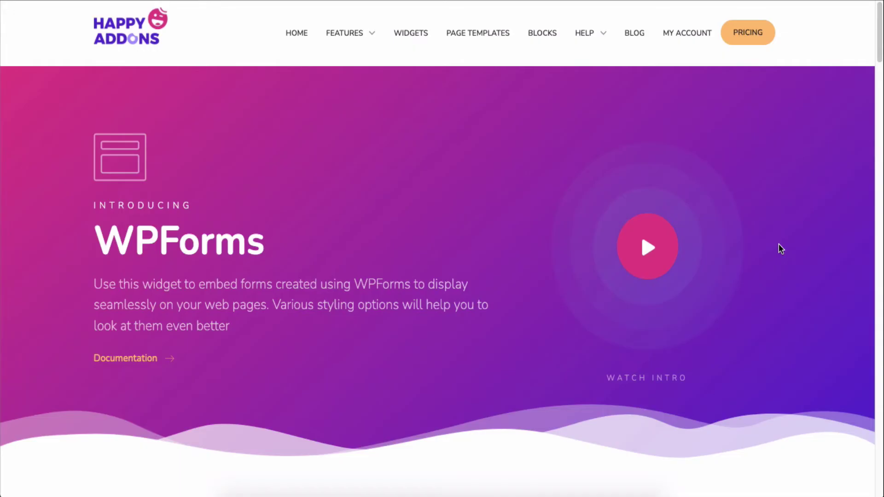
Step: Find the dark Design 2 contact section on the WPForms demo page and live-copy it
scroll(781, 249, "down", 10)
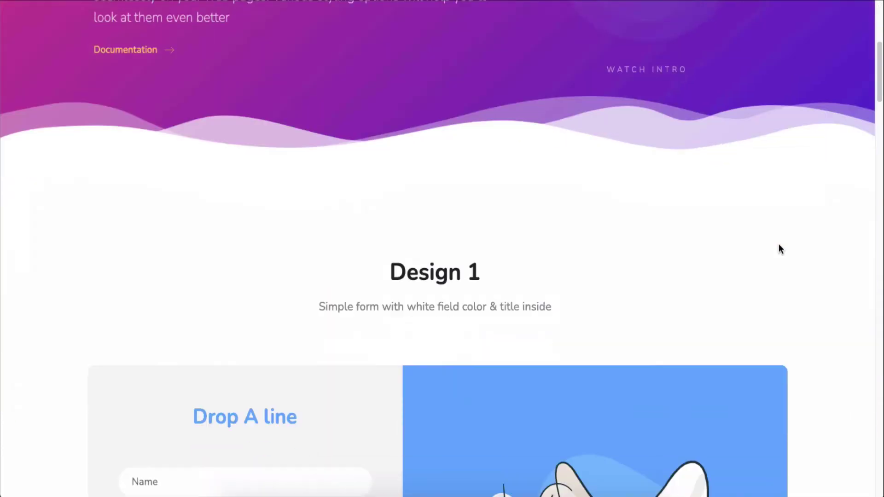
scroll(781, 249, "down", 15)
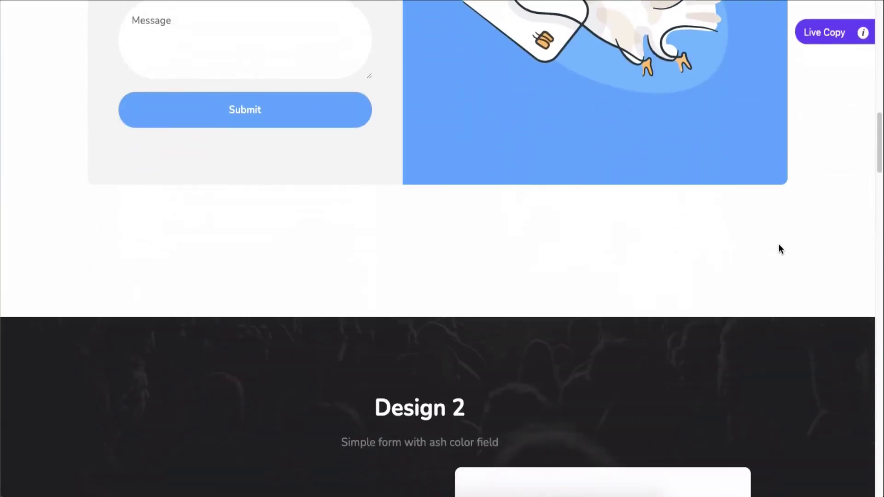
scroll(780, 249, "down", 12)
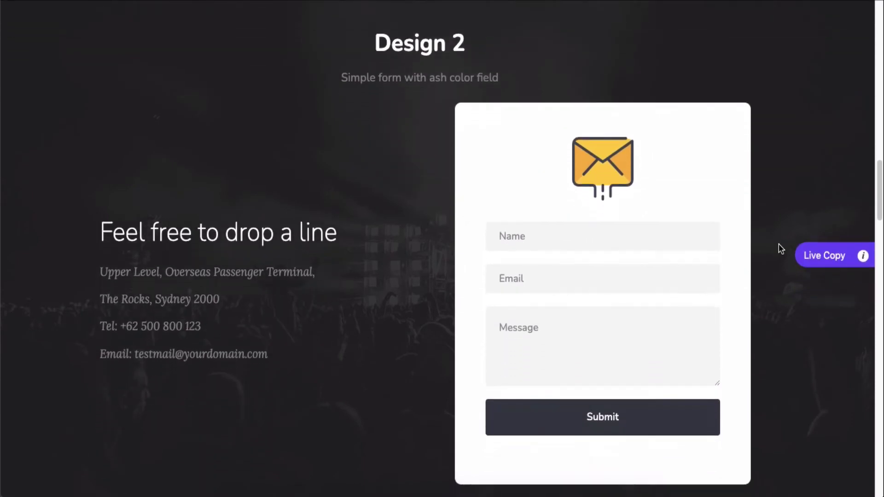
scroll(781, 248, "down", 9)
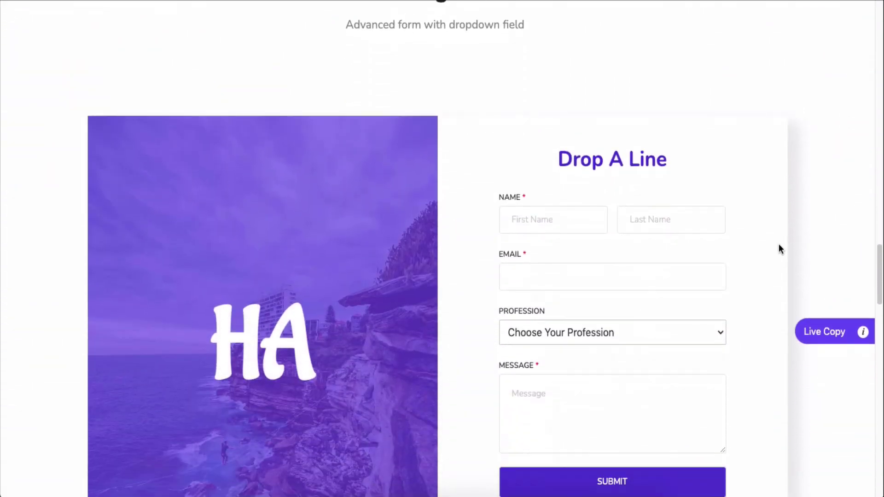
scroll(778, 248, "down", 10)
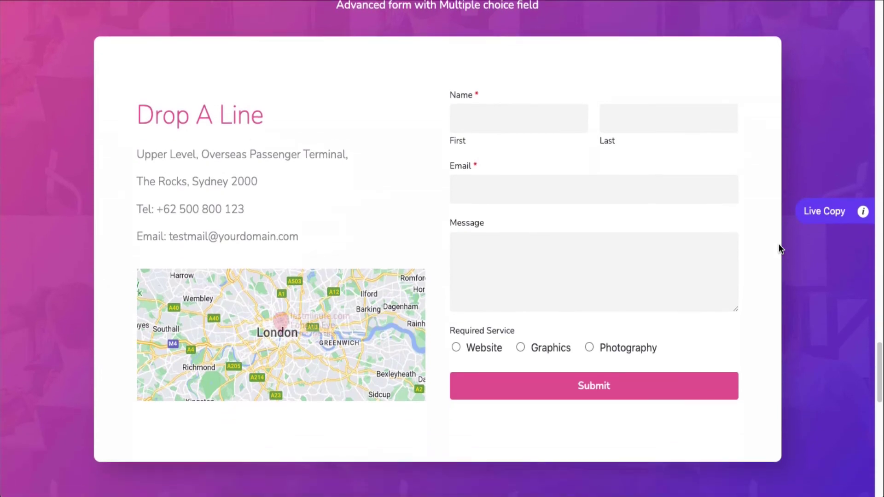
scroll(778, 249, "up", 5)
scroll(778, 249, "up", 12)
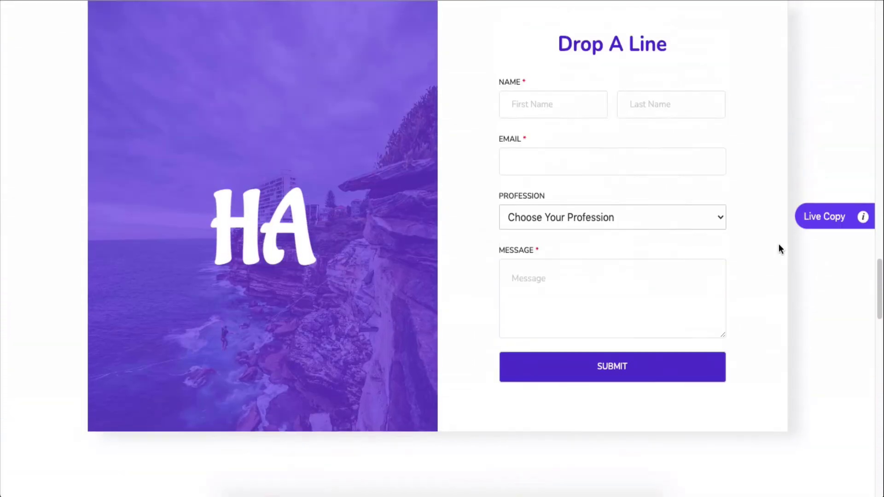
scroll(781, 249, "up", 7)
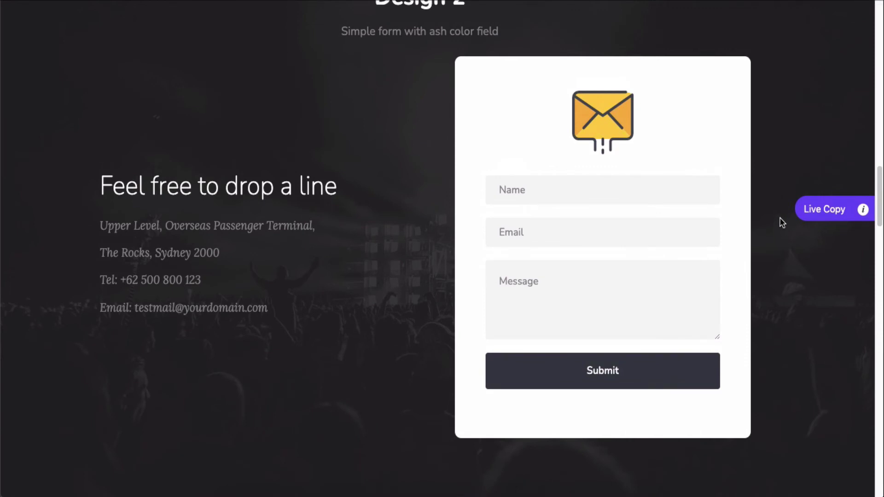
left_click(826, 215)
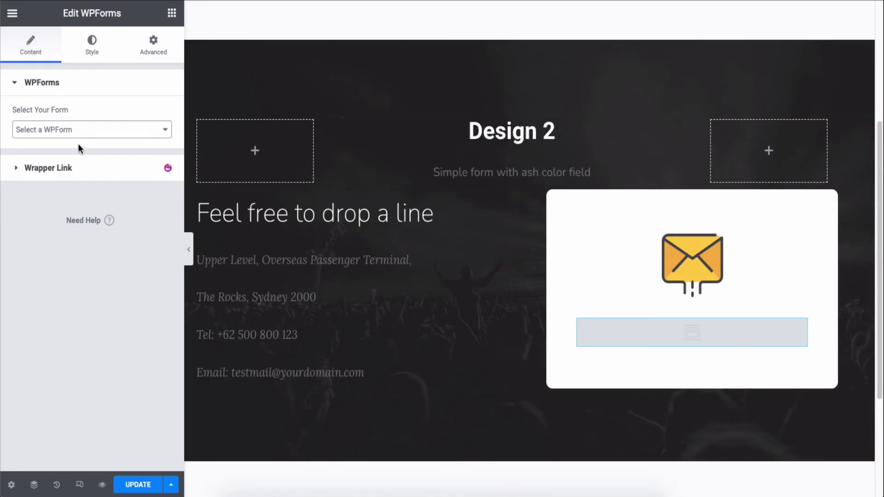
Step: Set the pasted Design 2 WPForms widget to show Test Form
left_click(75, 133)
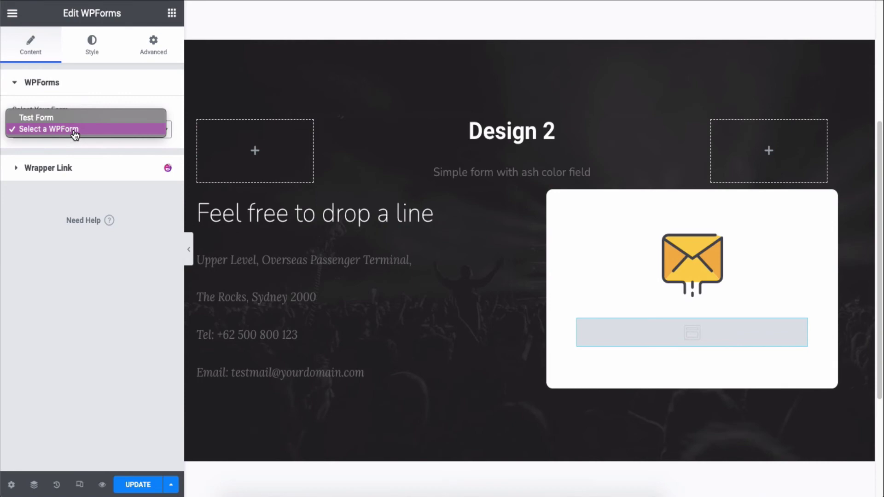
left_click(72, 120)
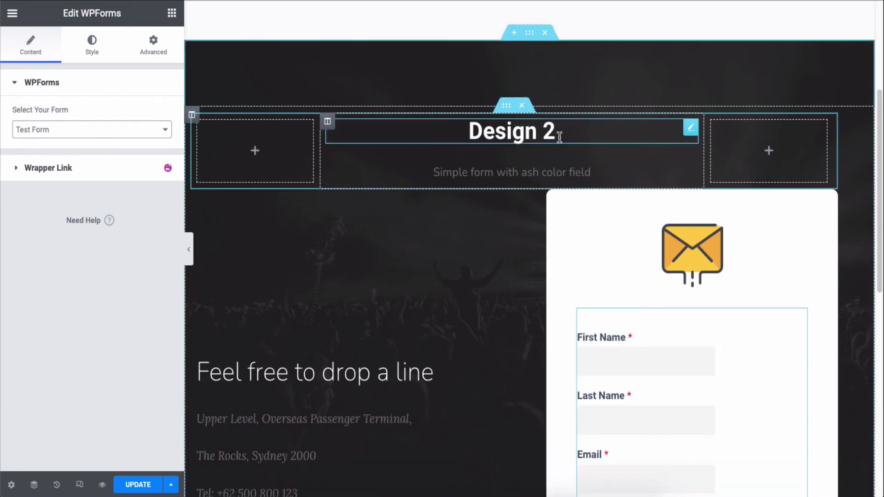
scroll(664, 147, "down", 8)
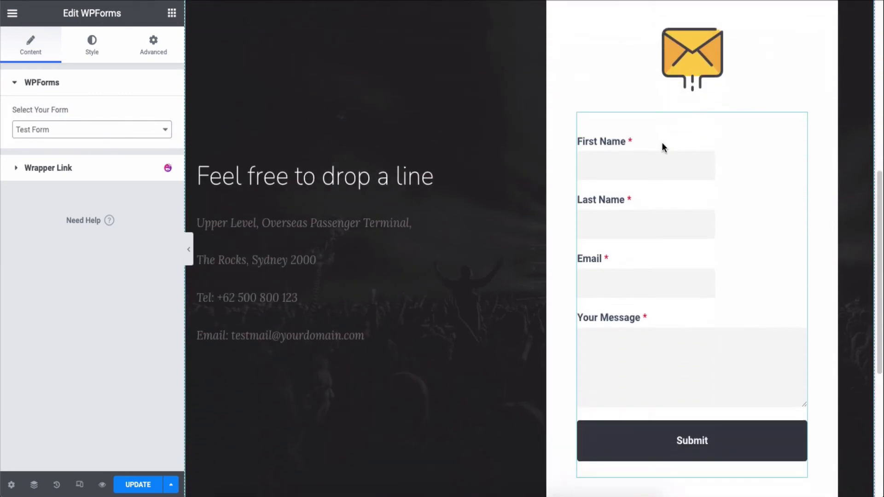
scroll(662, 142, "up", 8)
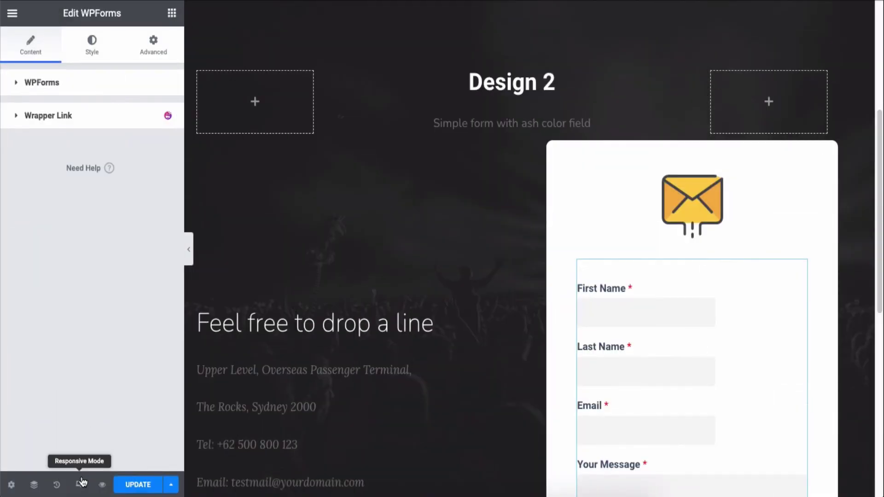
Step: Preview the Design 2 form full-width at desktop, tablet and mobile sizes
left_click(81, 484)
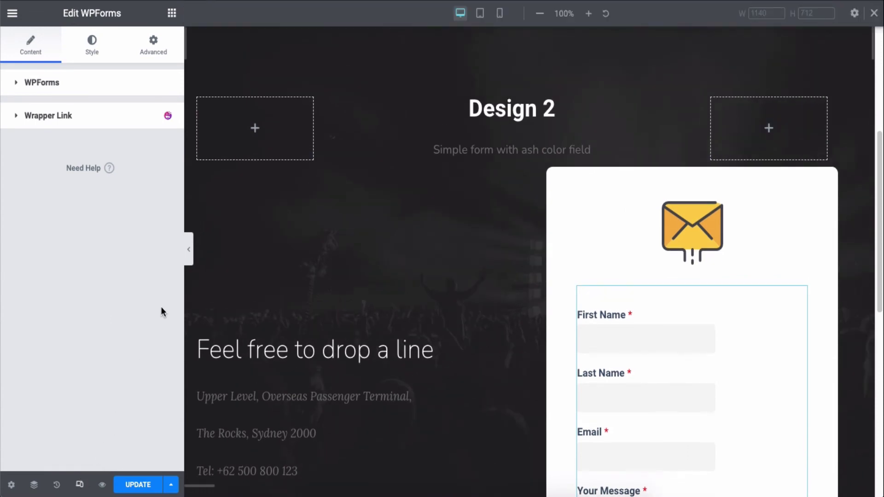
left_click(189, 249)
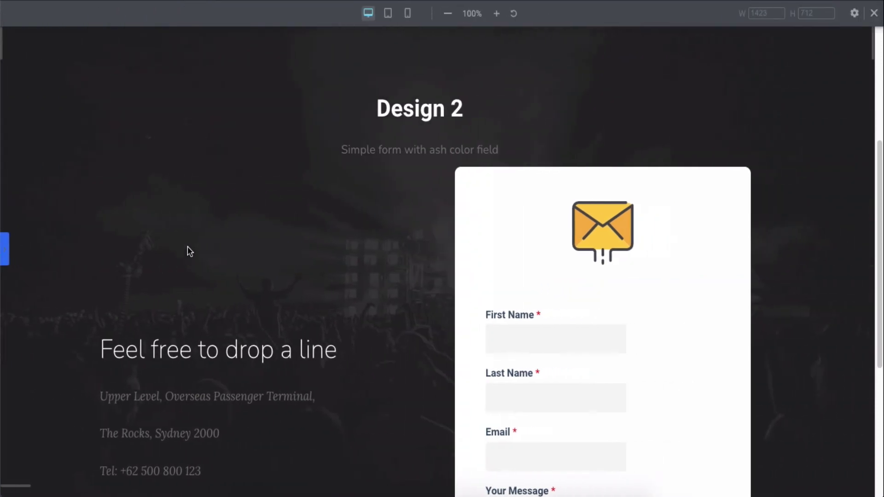
scroll(372, 238, "down", 2)
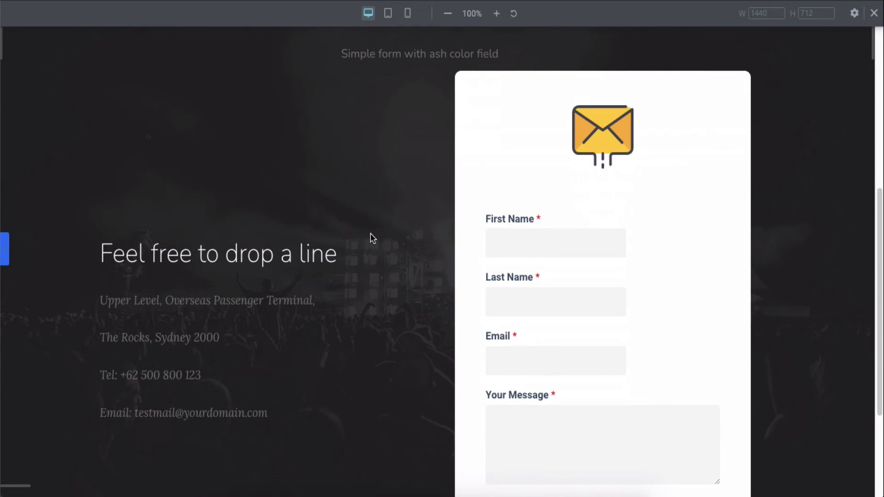
left_click(388, 14)
left_click(409, 17)
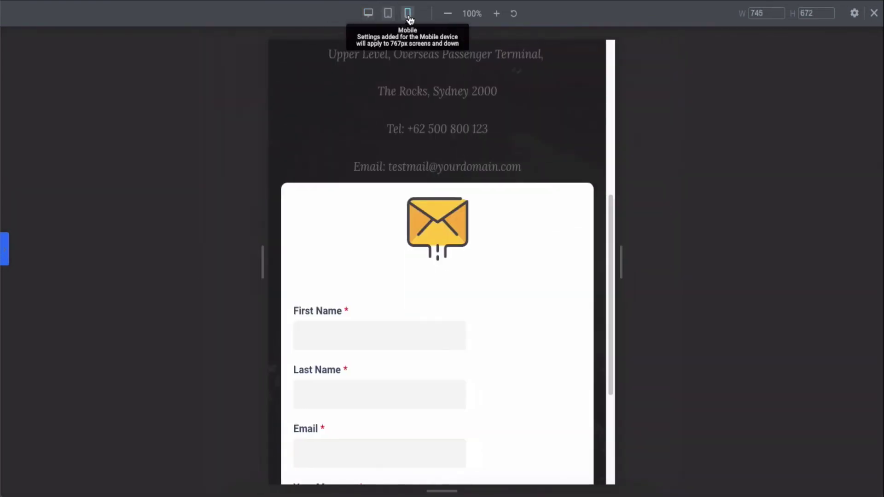
scroll(508, 236, "down", 5)
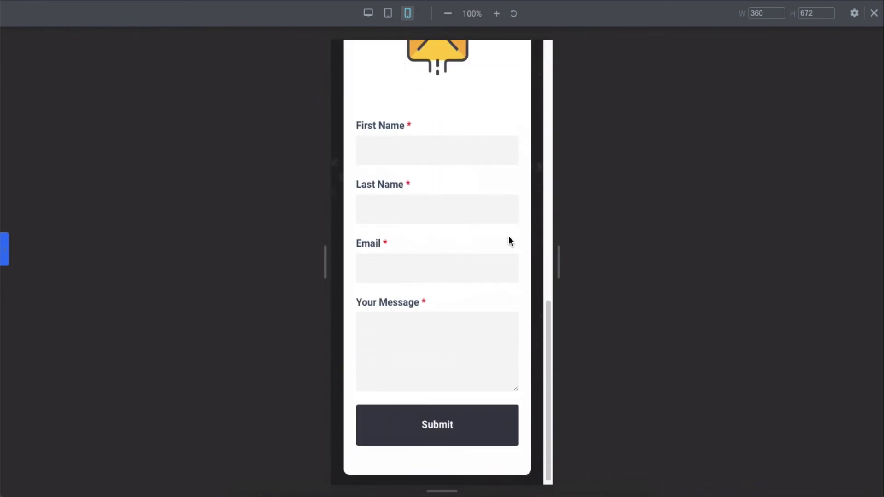
scroll(508, 236, "up", 10)
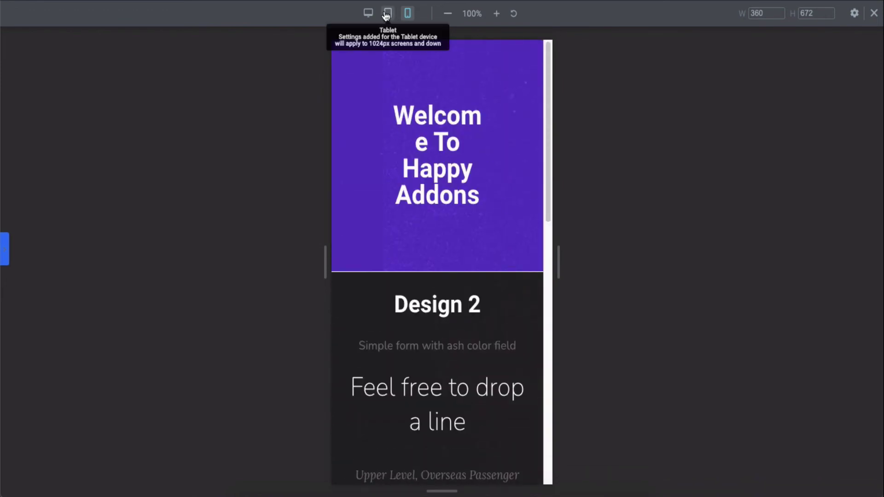
Step: Recheck the tablet preview, then show the Design 2 form widget's Style settings
left_click(387, 14)
scroll(527, 162, "down", 5)
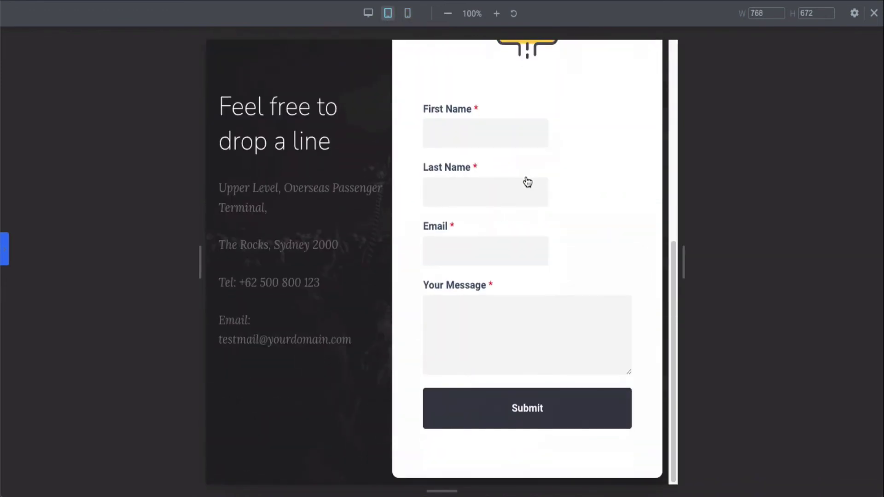
scroll(570, 158, "up", 7)
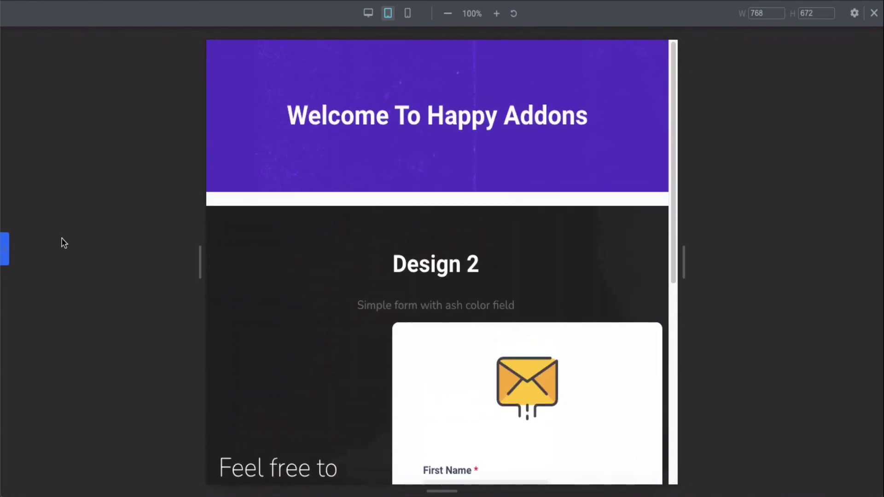
left_click(5, 251)
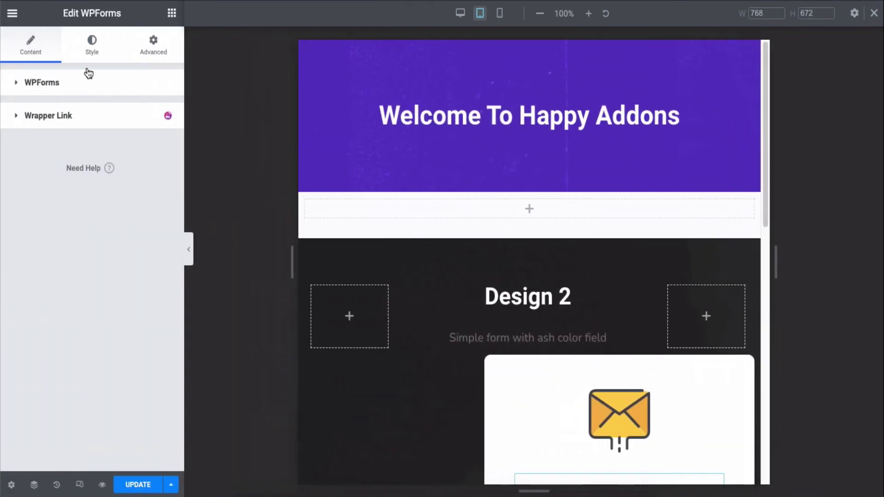
left_click(90, 54)
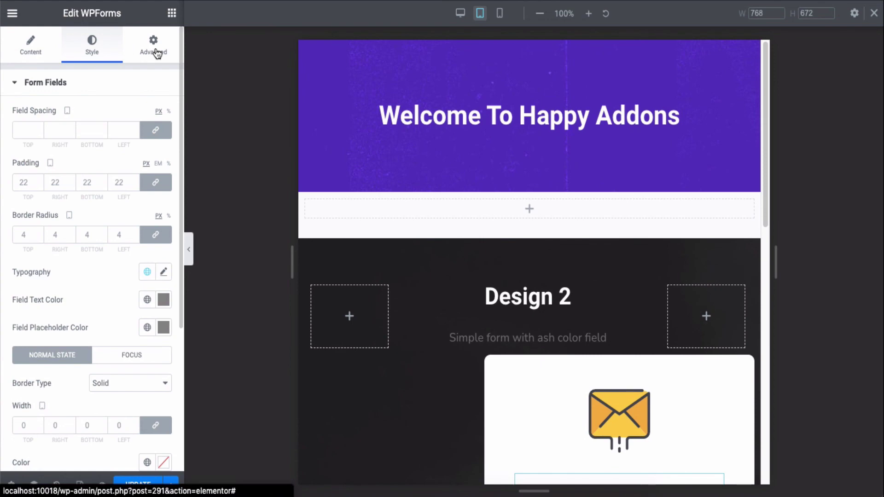